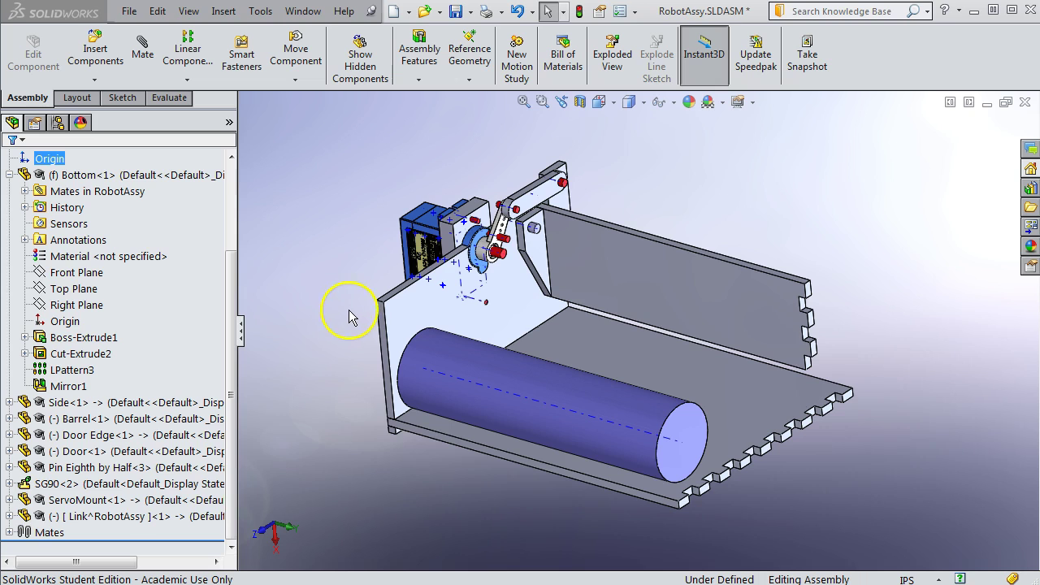
Mirror Side-1 about Bottom's Top Plane, adding the opposite side panel as MirrorComponent6.
click(179, 81)
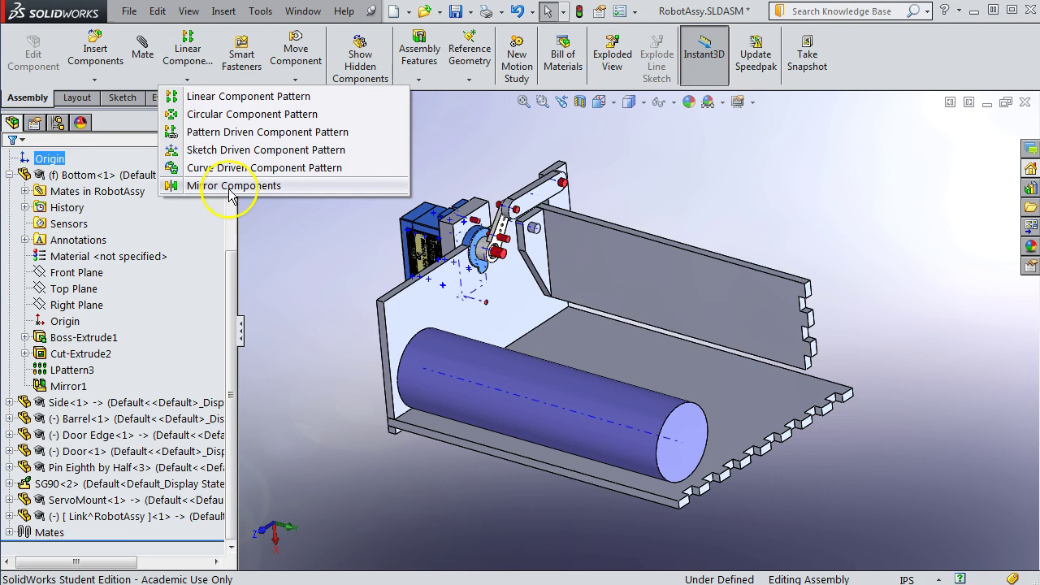
click(215, 186)
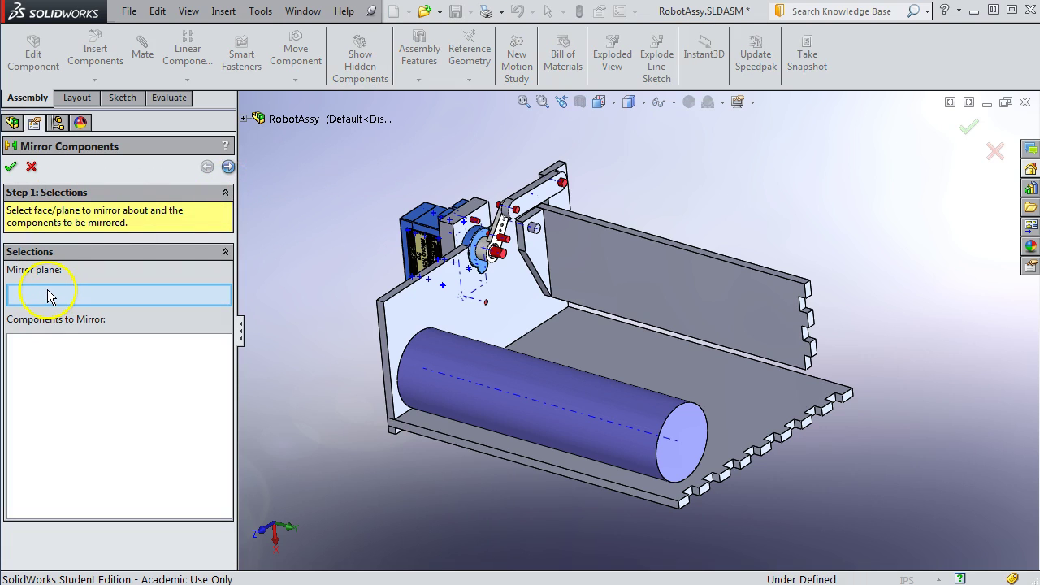
scroll(886, 296, up, 3)
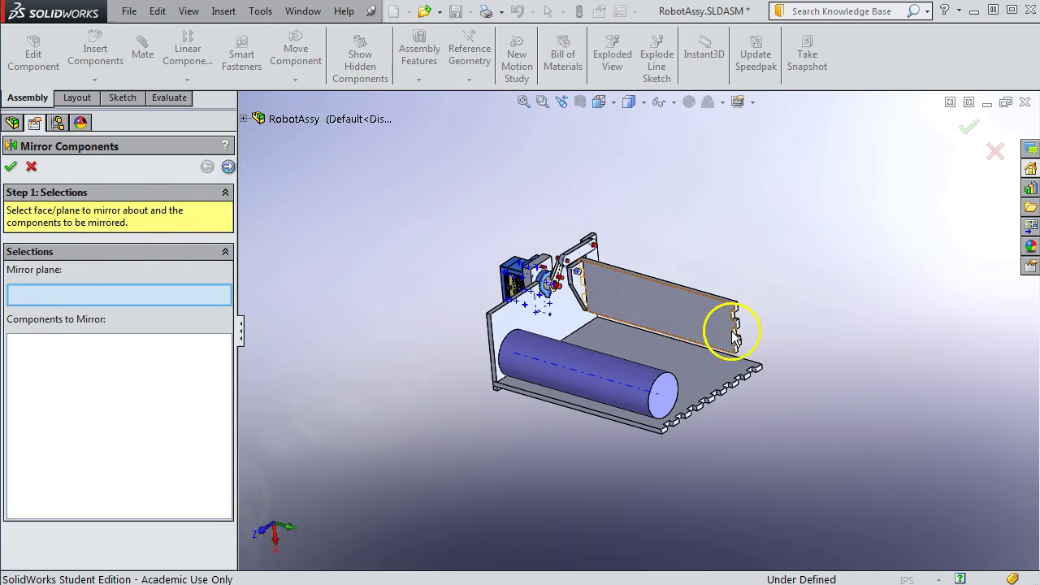
scroll(348, 323, down, 2)
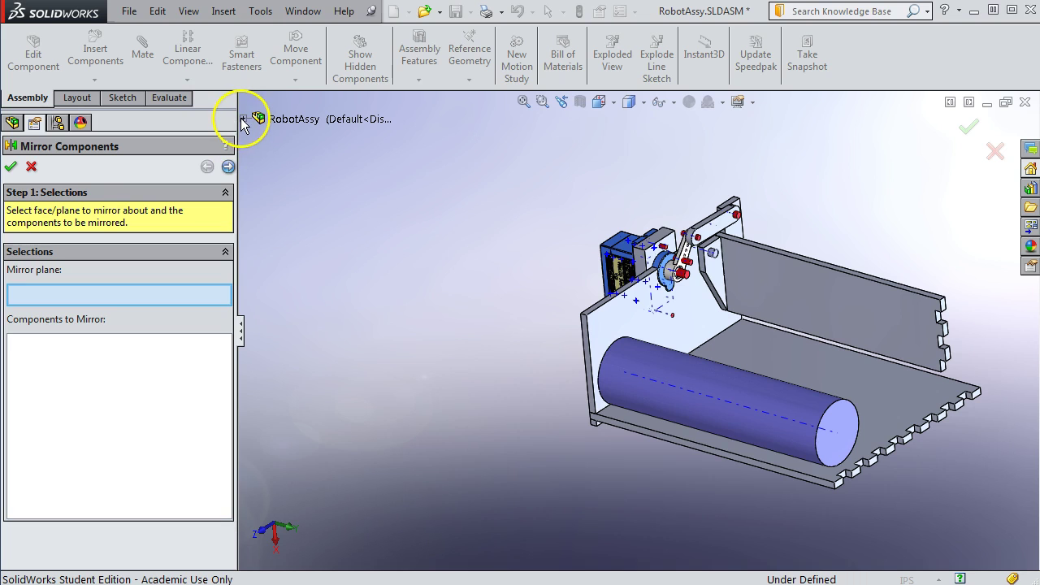
click(244, 120)
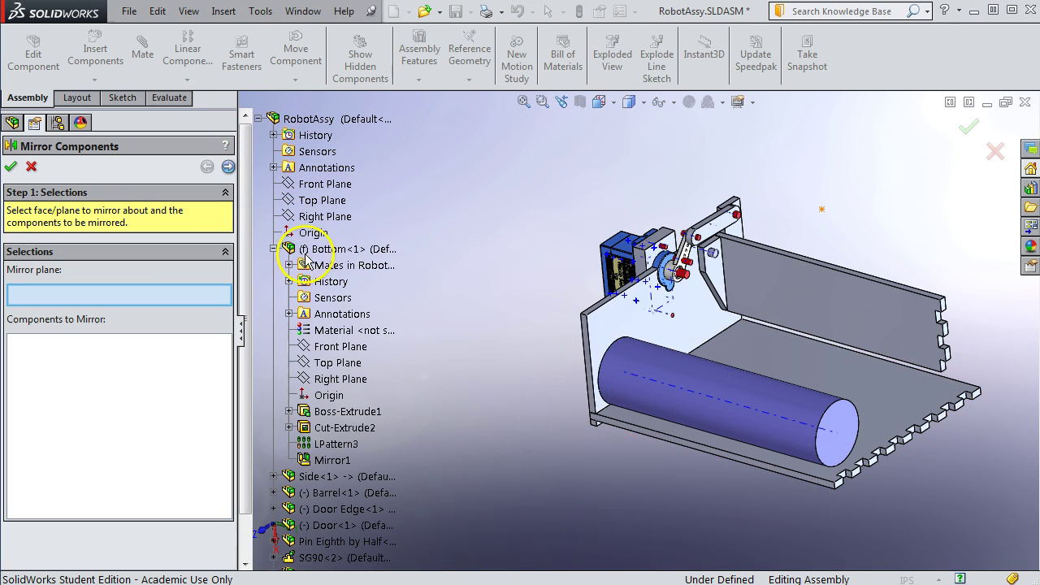
click(338, 363)
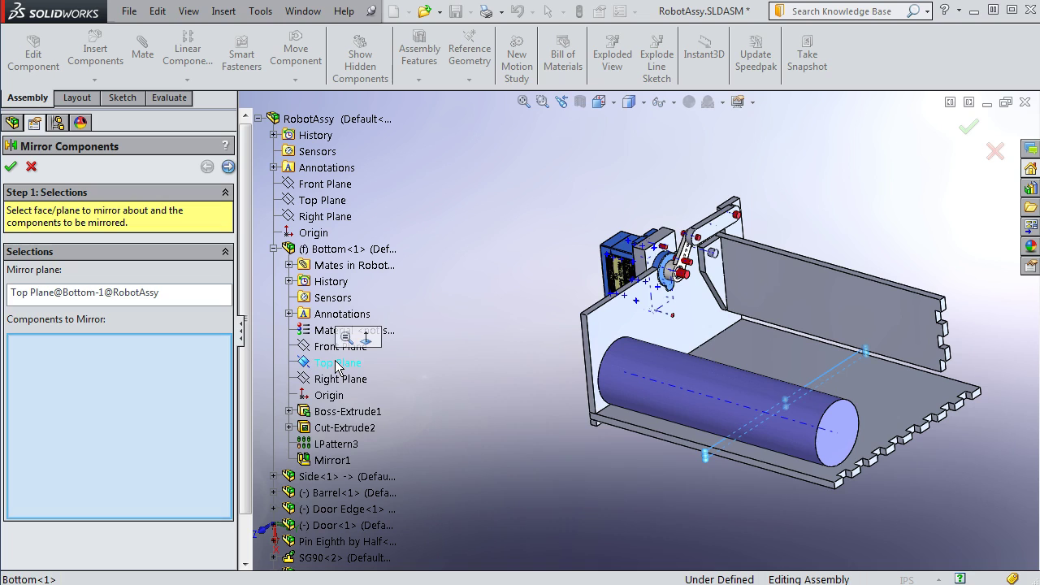
click(63, 363)
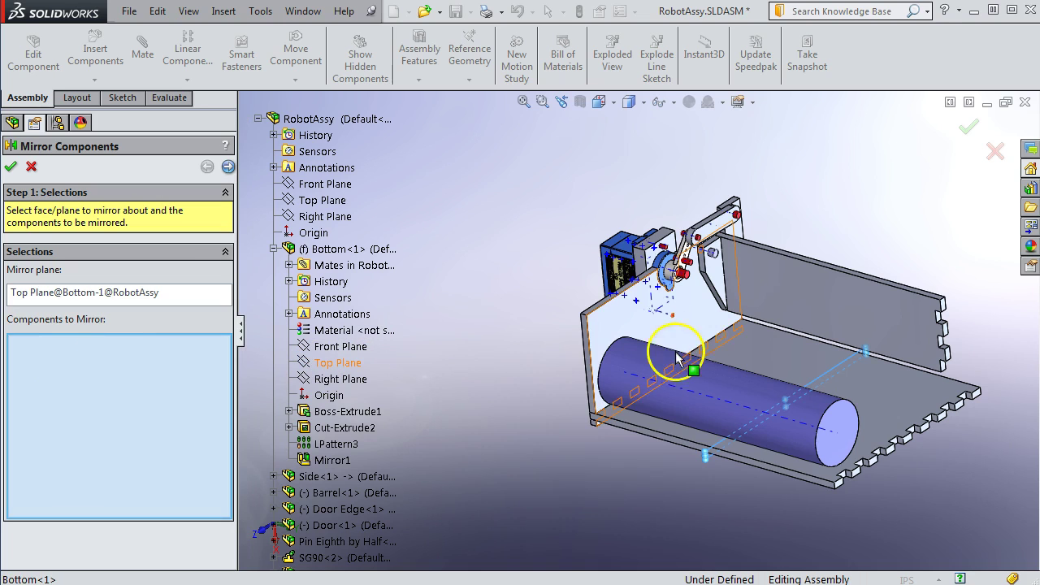
click(608, 310)
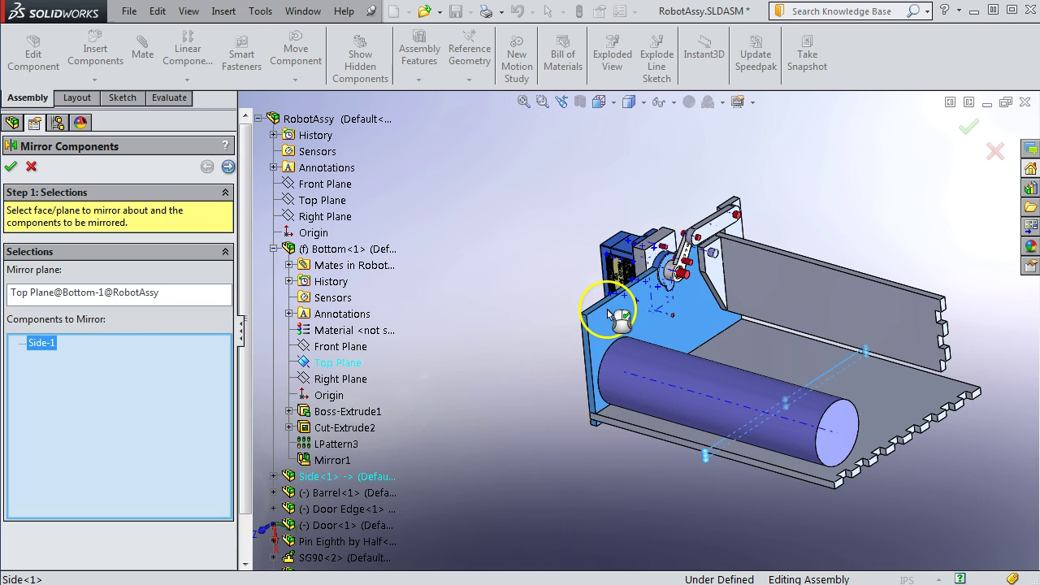
click(11, 166)
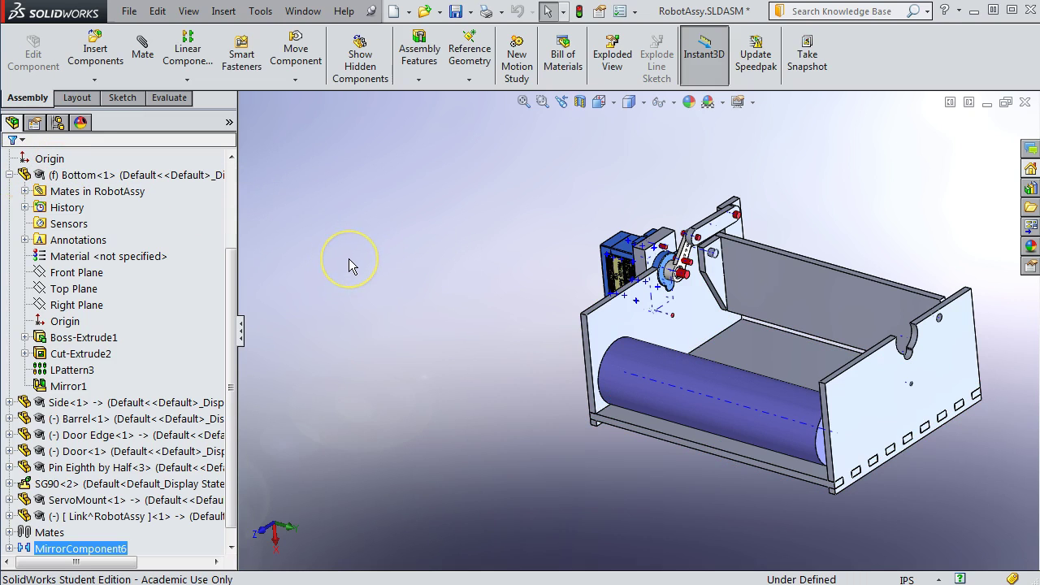
Swing the door panel closed and orbit the view to face the box squarely.
middle_drag(428, 260, 699, 299)
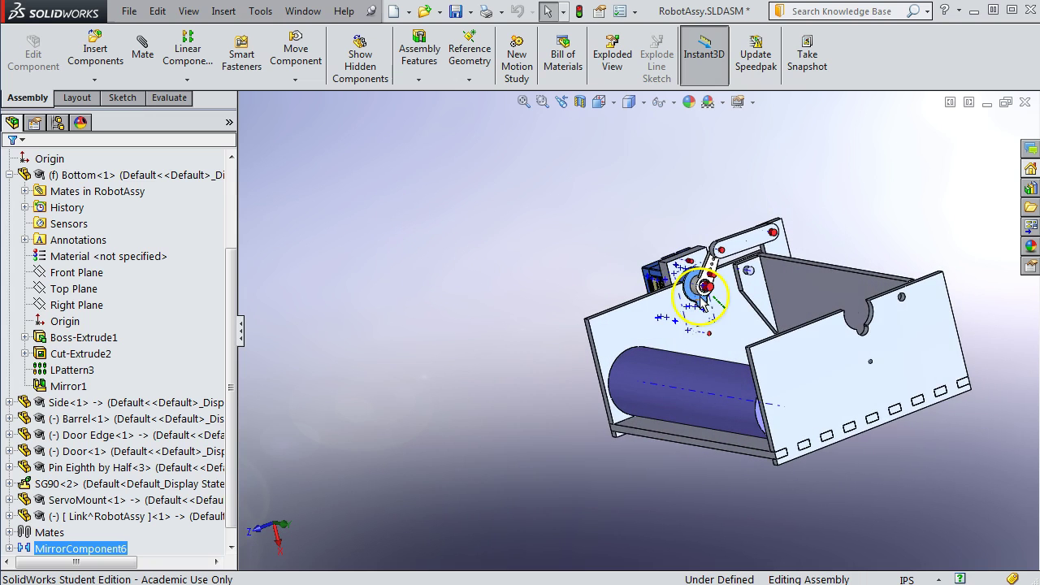
drag(867, 318, 439, 312)
middle_drag(440, 313, 793, 321)
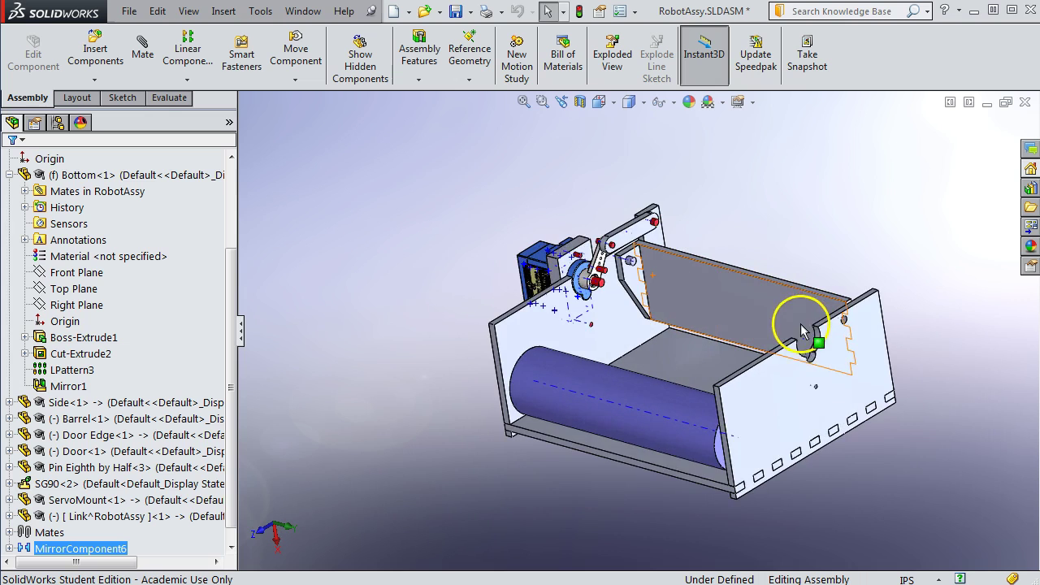
scroll(804, 364, down, 2)
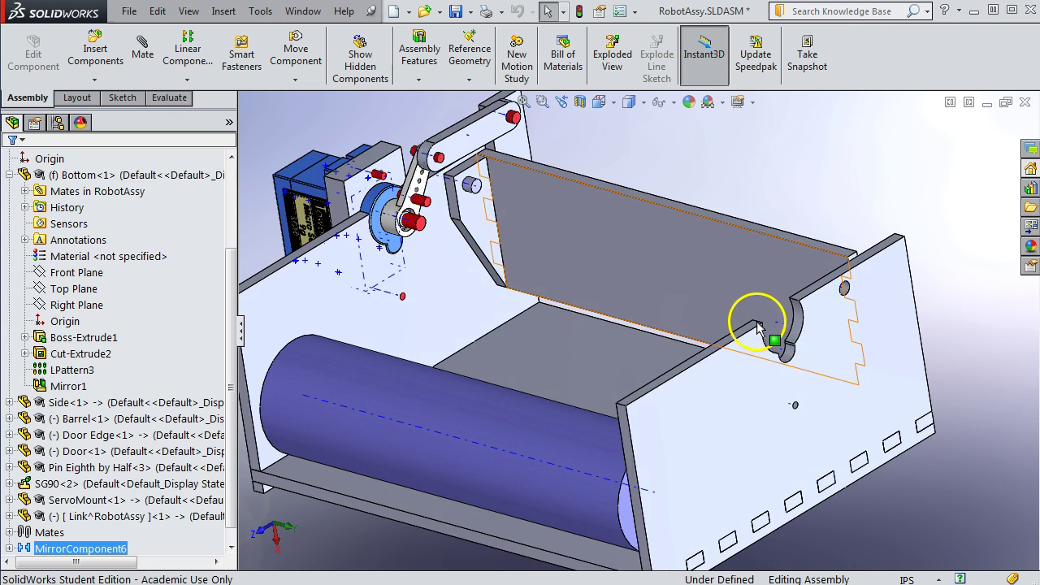
scroll(768, 341, up, 1)
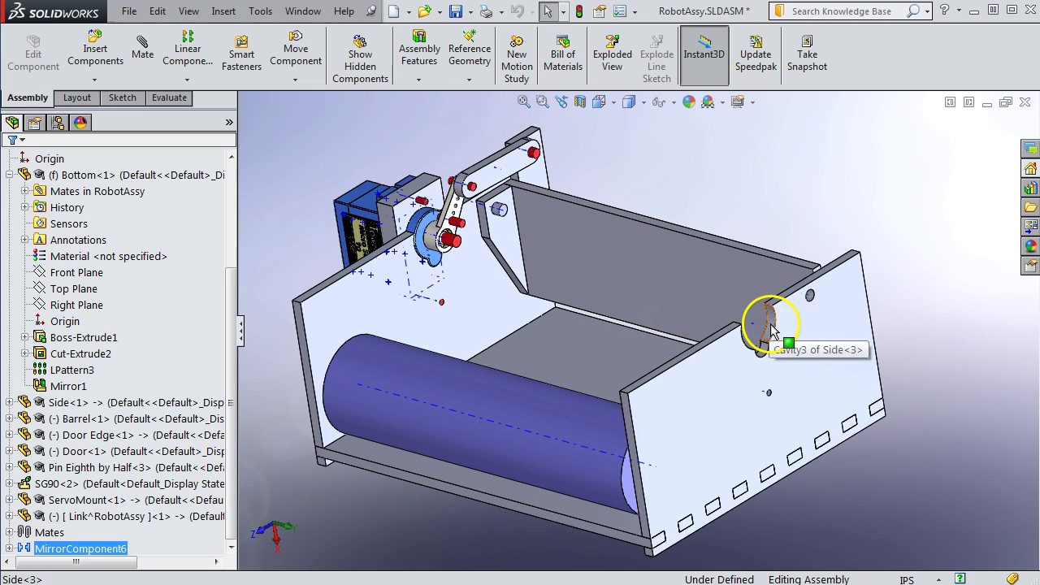
Select the mirrored Side<3> and the original Side<1> panels to compare them, then clear the selection.
click(771, 328)
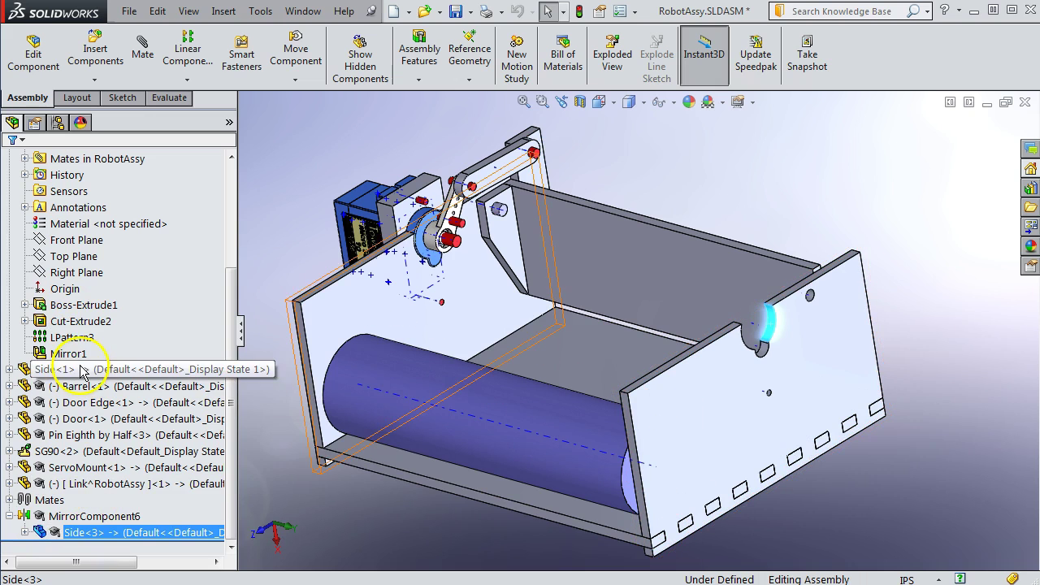
click(363, 295)
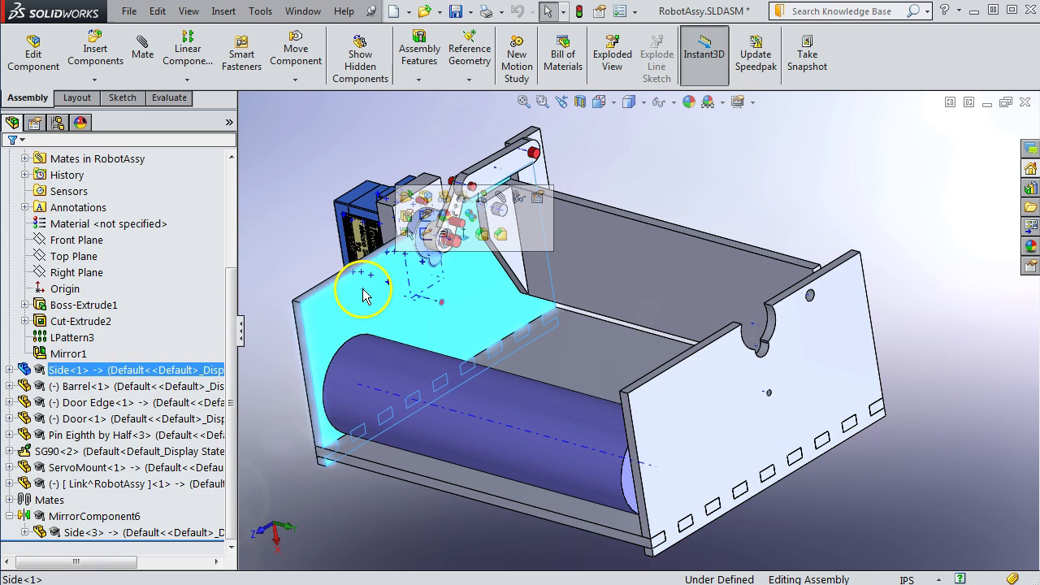
click(715, 398)
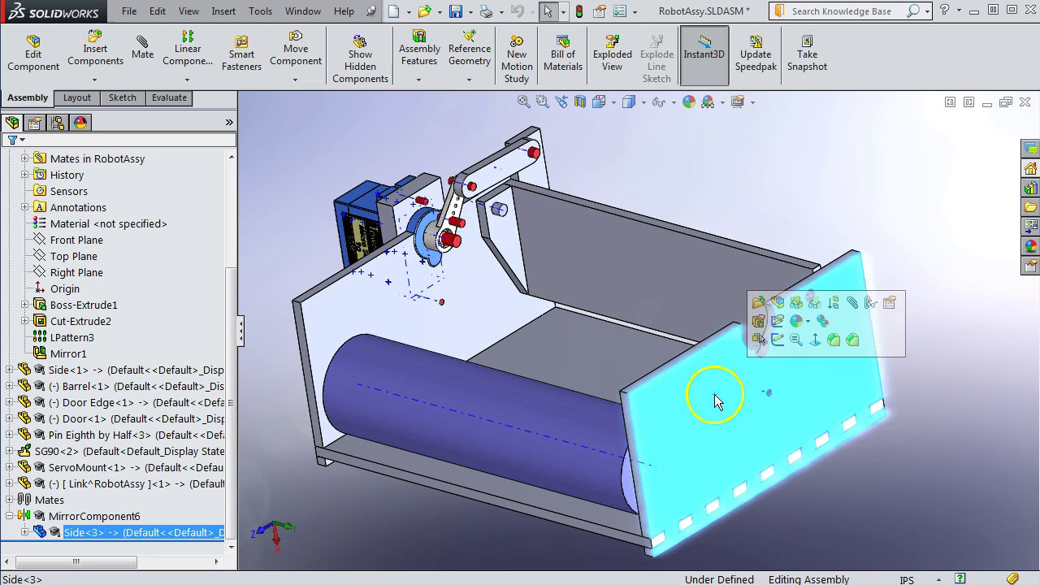
click(757, 195)
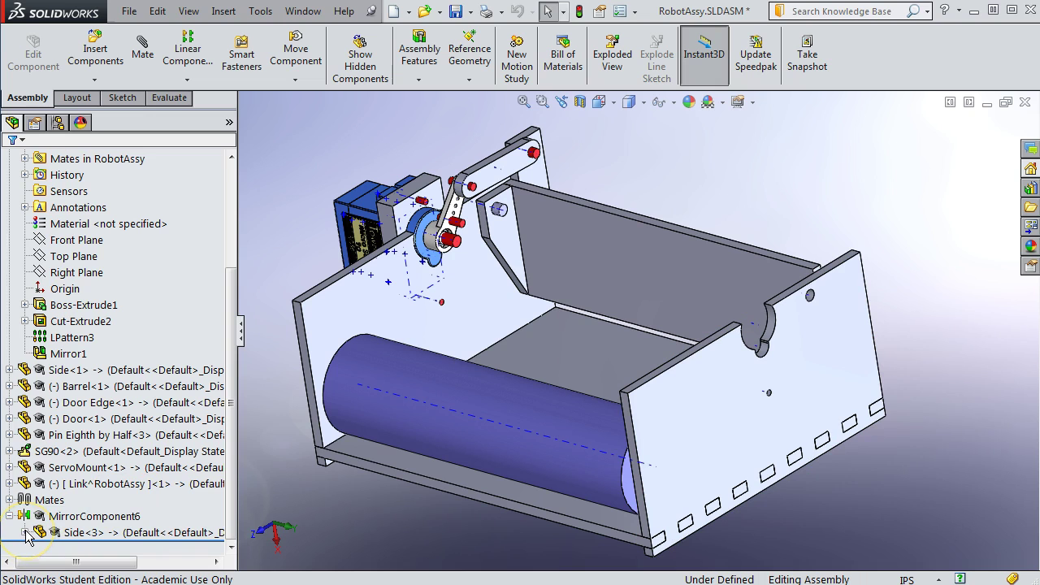
click(27, 534)
click(59, 321)
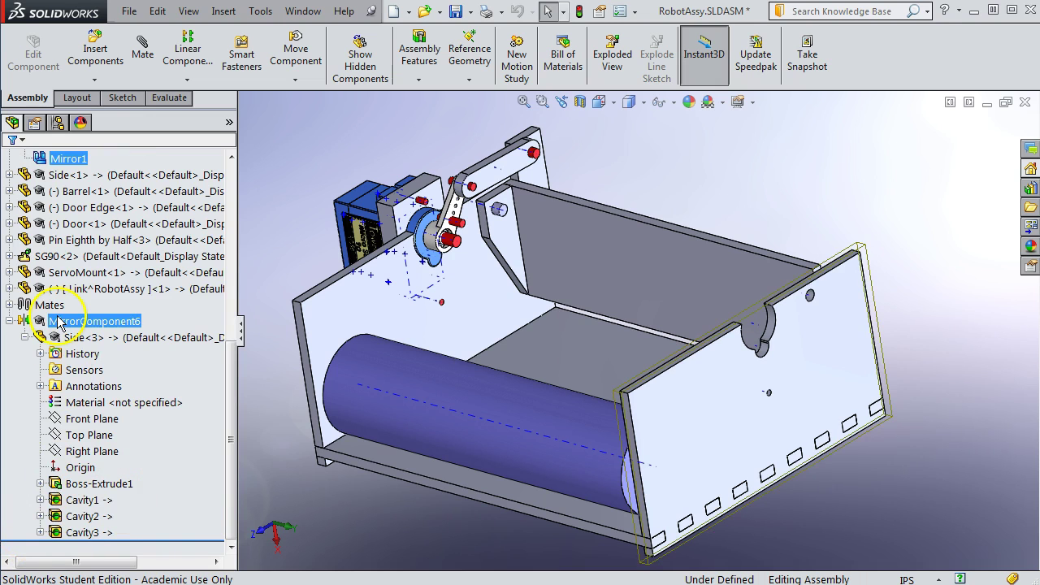
click(60, 338)
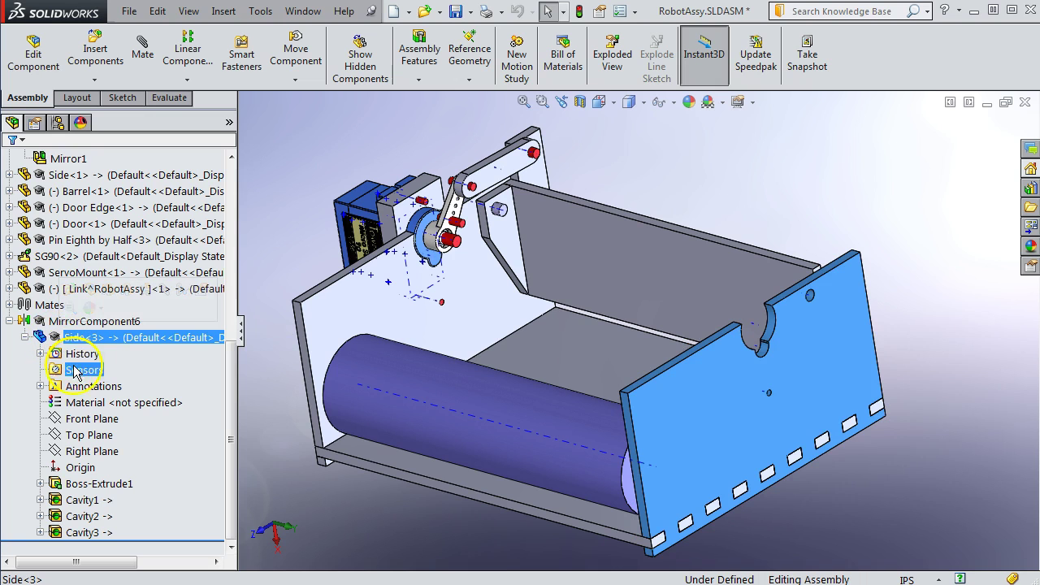
click(89, 533)
key(Escape)
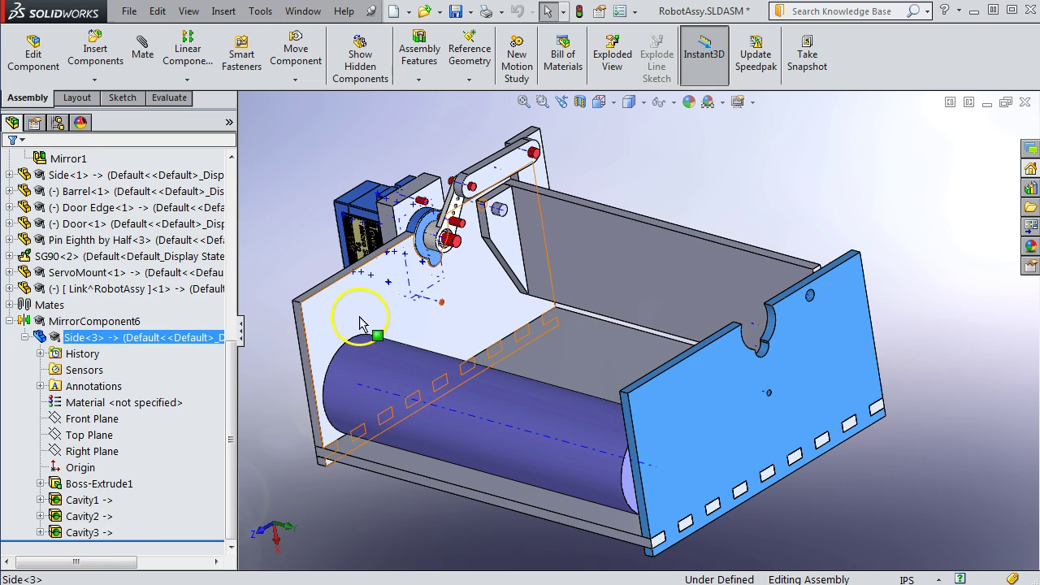
click(95, 532)
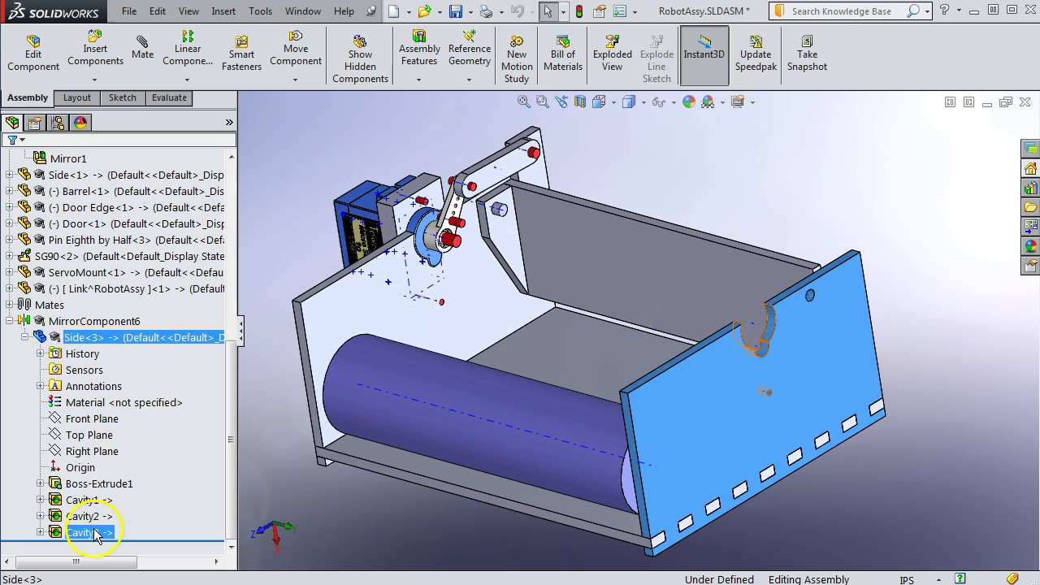
click(72, 337)
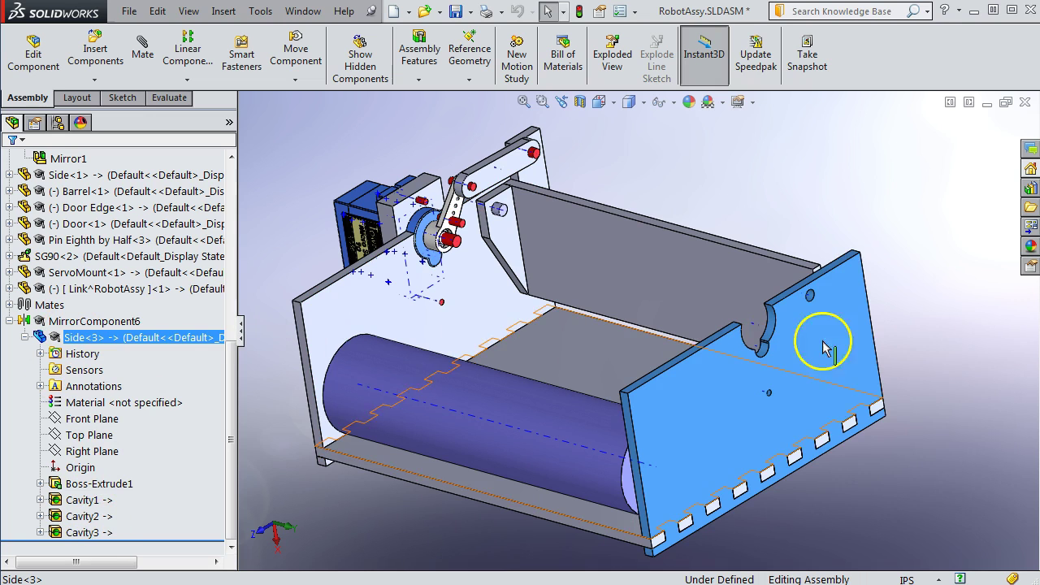
key(Escape)
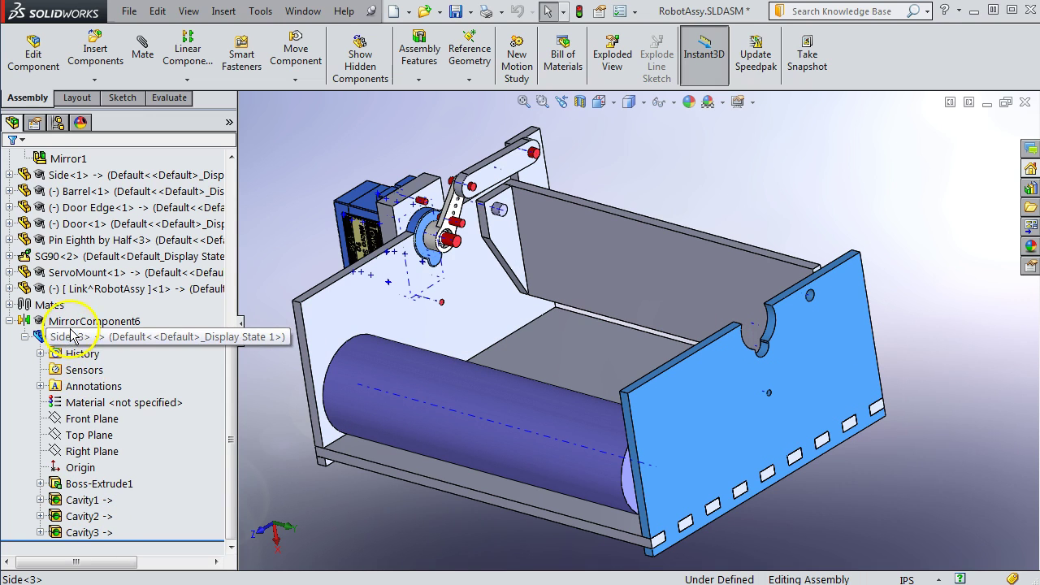
click(76, 338)
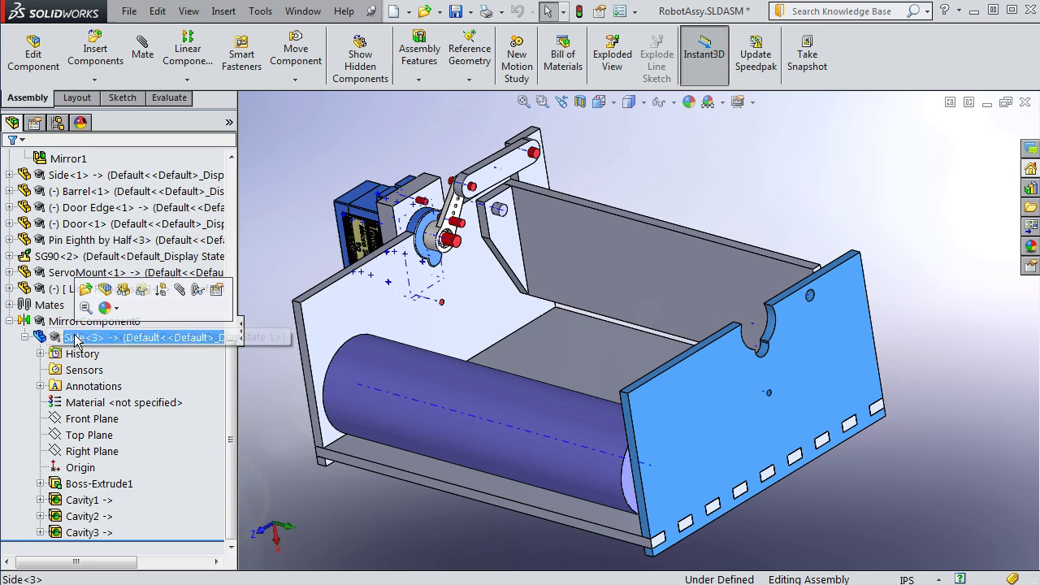
Edit the mirrored Side<3> part in place and start an extrude sketched on its face.
click(34, 57)
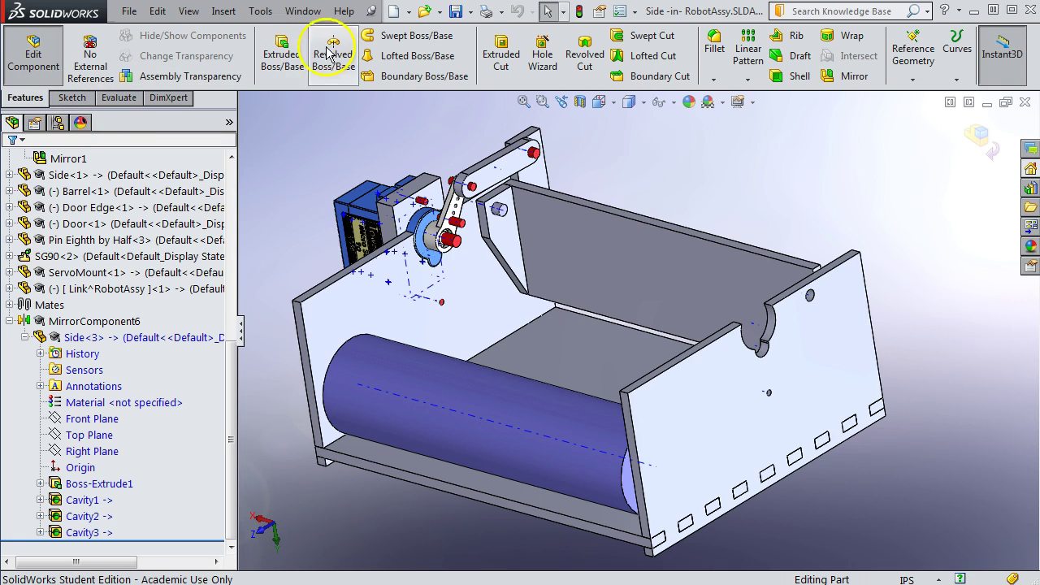
click(279, 46)
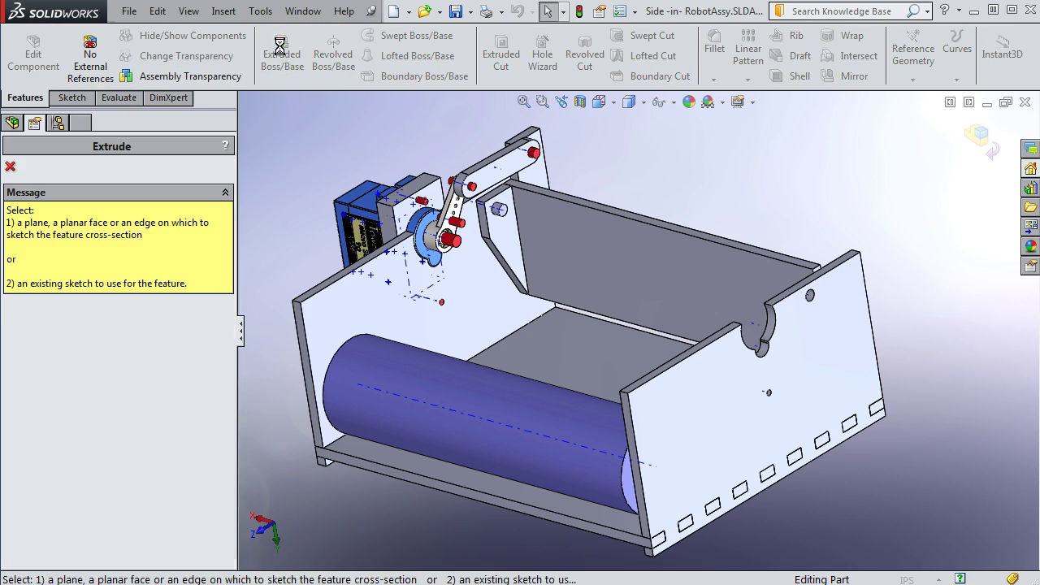
click(735, 363)
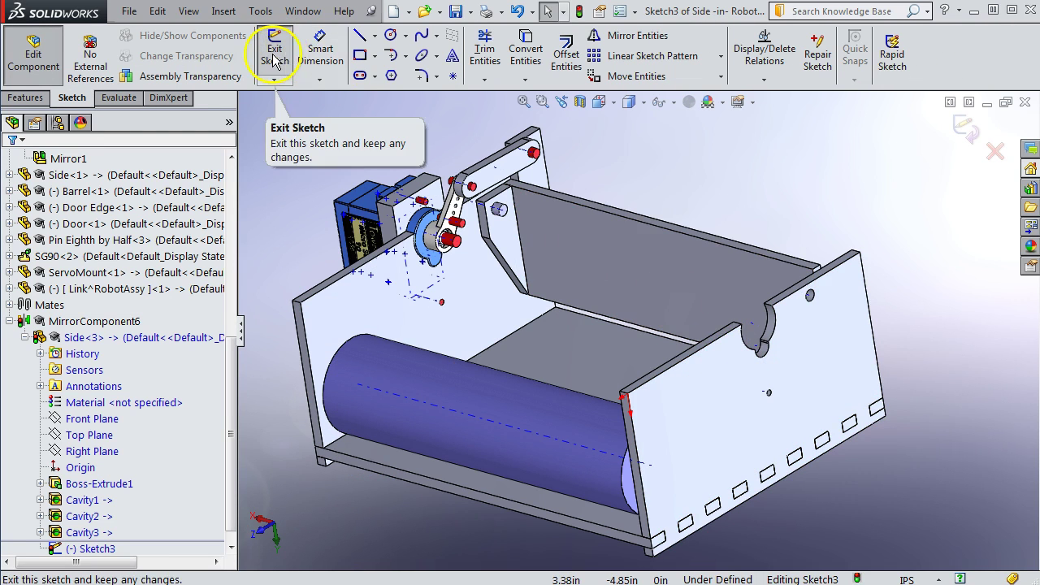
Draw a rectangle over the notch at the panel's top edge and exit the sketch into a 0.11in extrude.
click(360, 56)
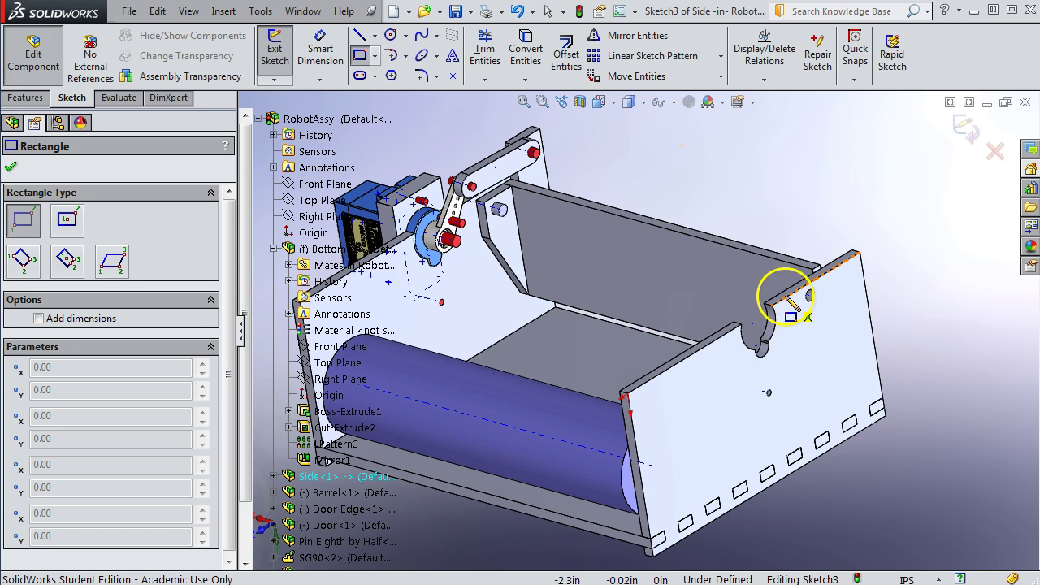
click(787, 299)
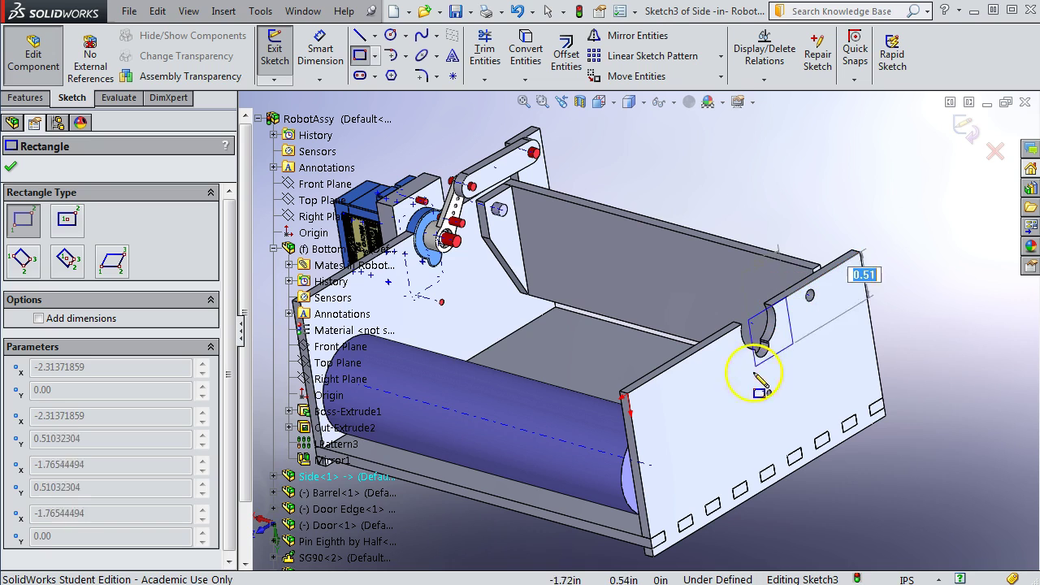
click(745, 420)
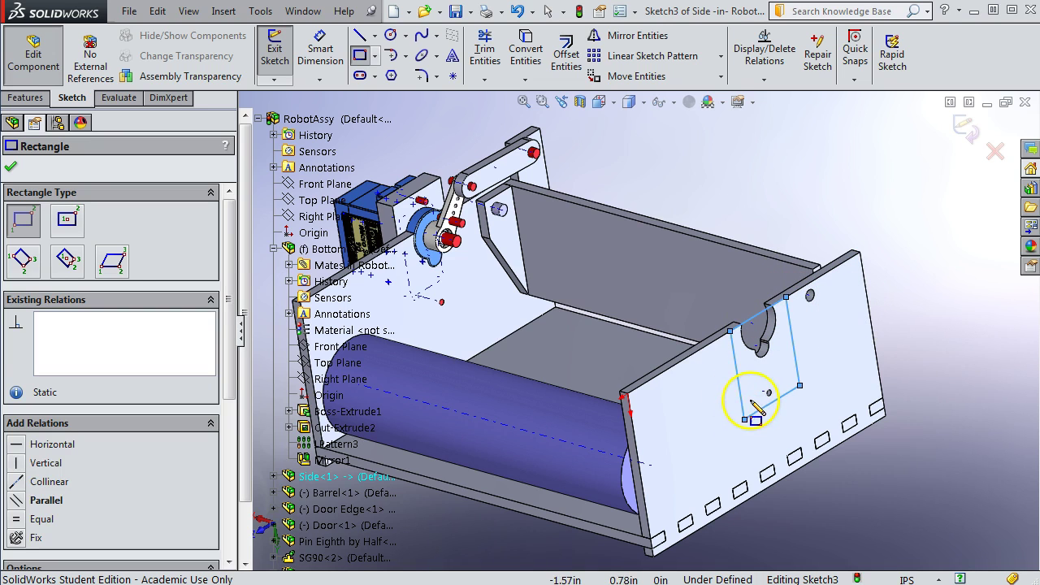
click(11, 168)
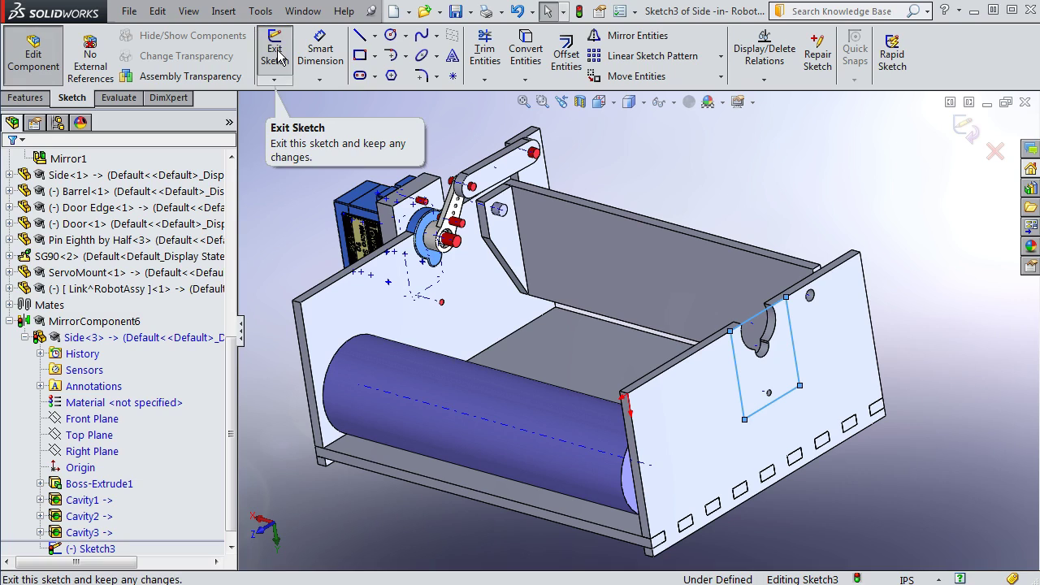
click(277, 57)
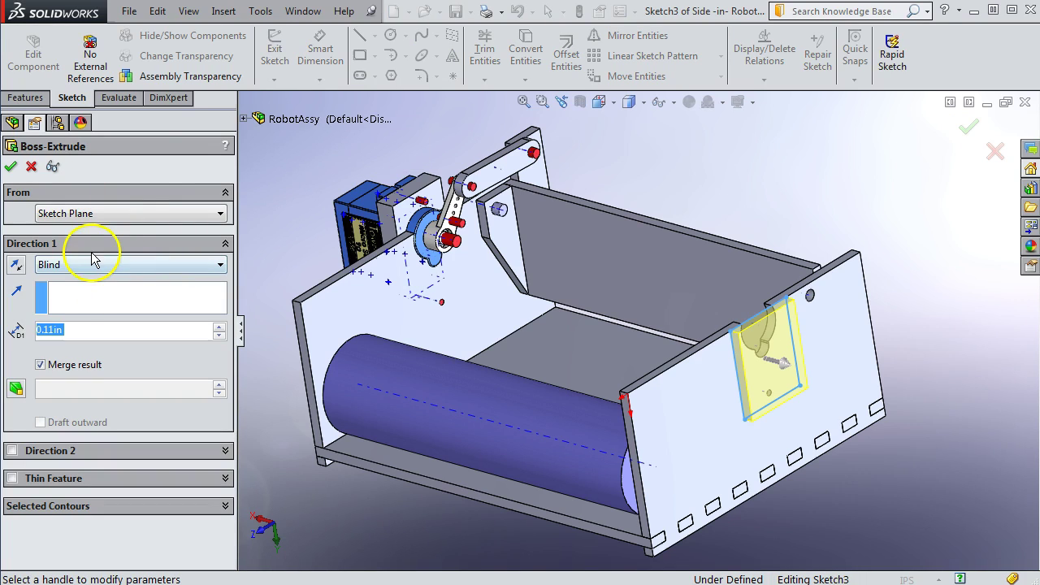
Reverse the 0.11in blind extrusion to the panel's other side and accept it.
middle_drag(733, 396, 691, 406)
click(167, 340)
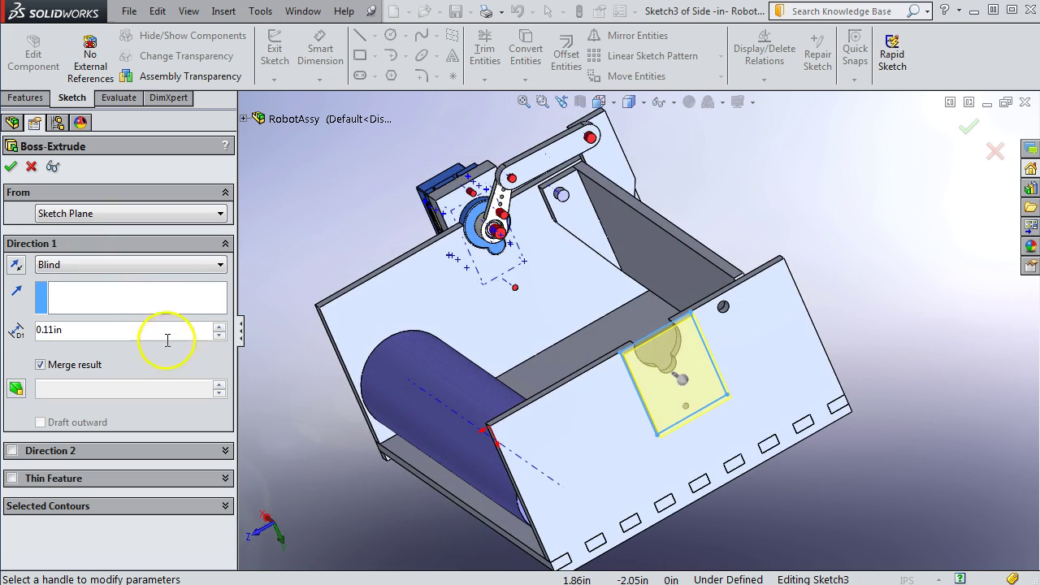
click(16, 268)
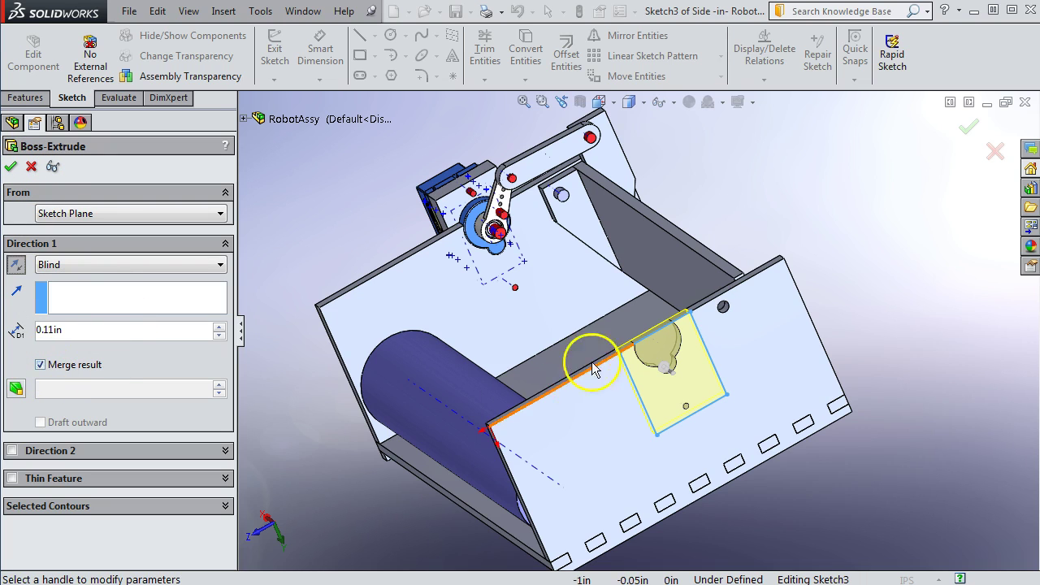
click(10, 169)
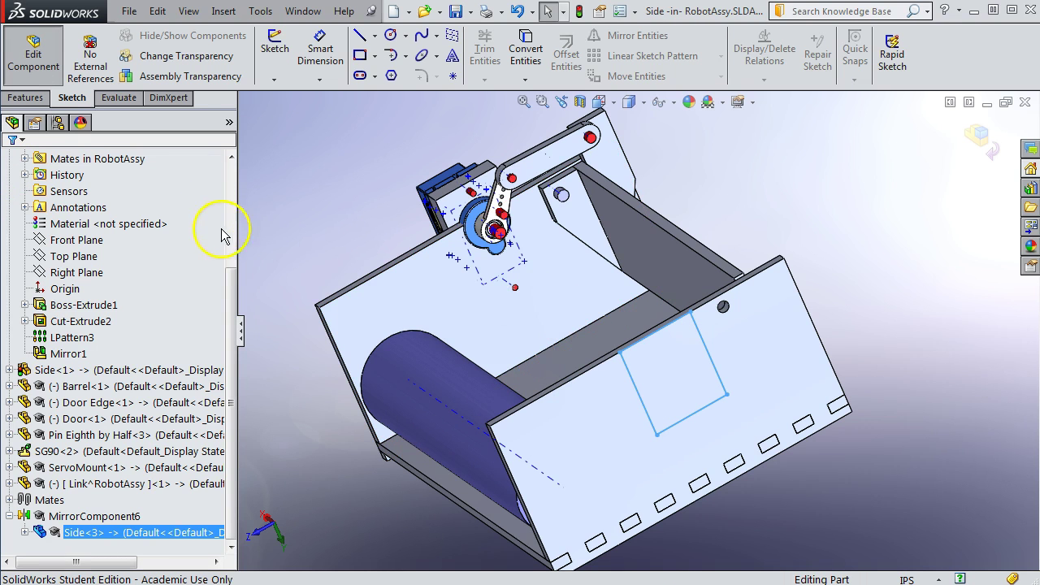
Orbit around the filled notch and inspect the Pin Eighth by Half part.
mouse_move(271, 255)
middle_down()
mouse_move(290, 255)
mouse_move(304, 234)
middle_up()
click(305, 236)
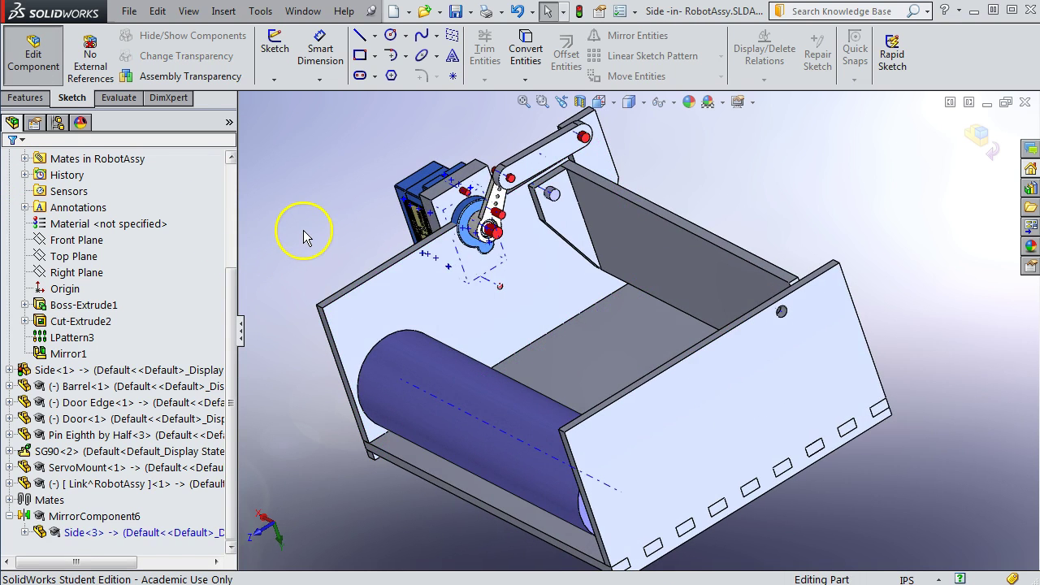
middle_drag(366, 306, 375, 277)
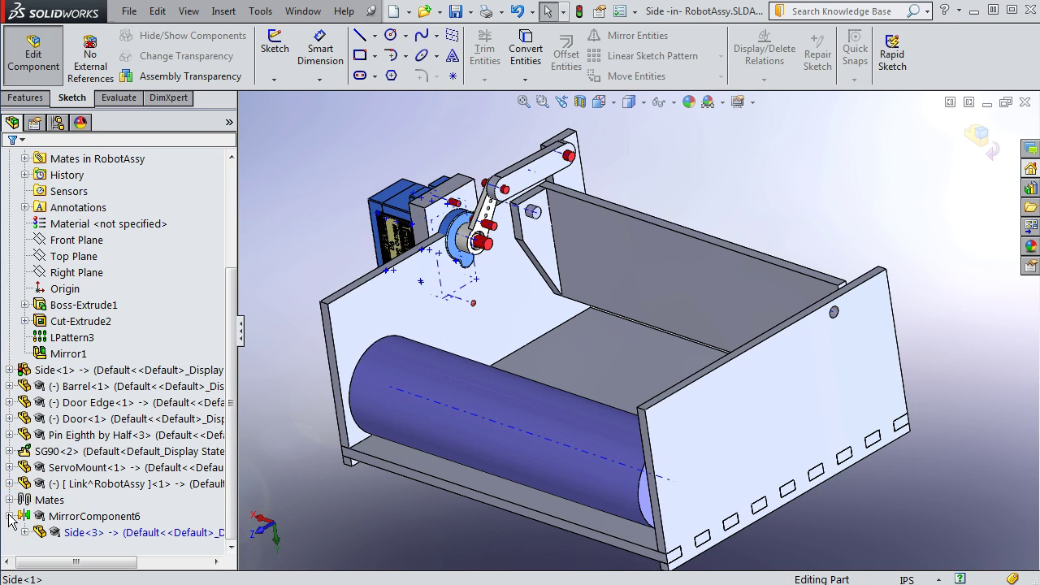
click(130, 435)
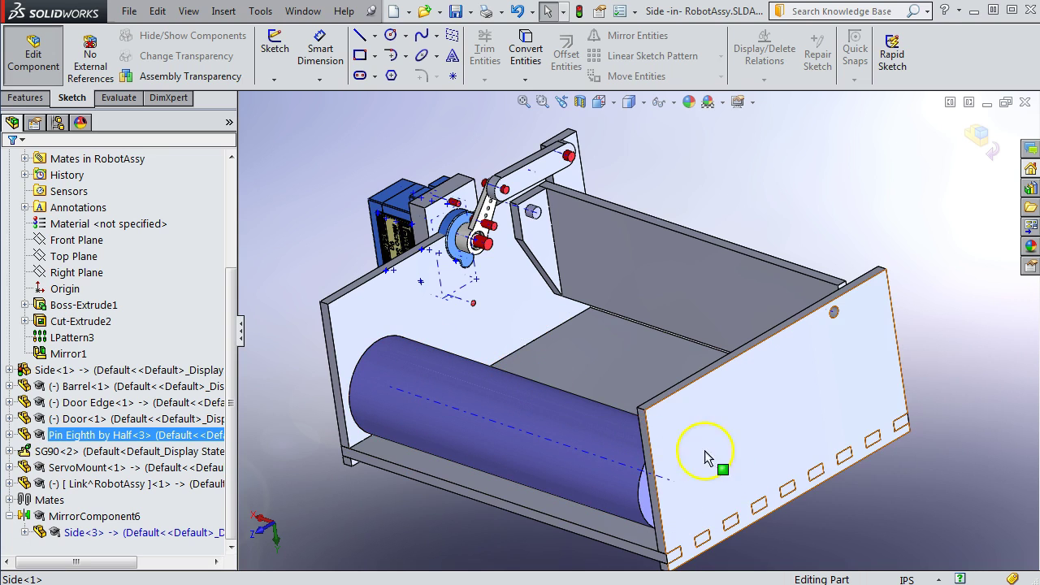
click(389, 270)
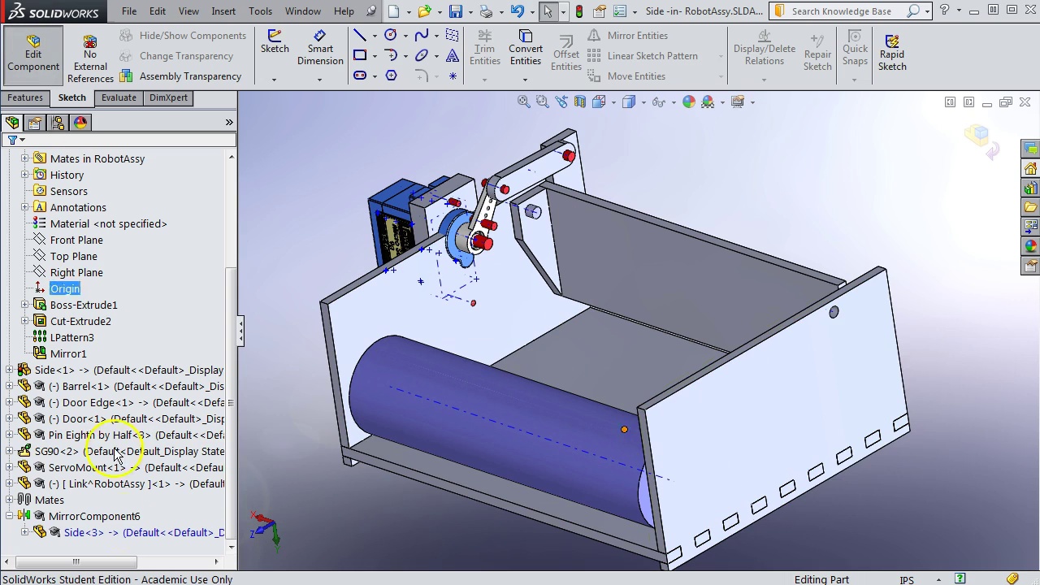
Leave in-place editing of Side<3> for the RobotAssy assembly and select the Door Edge part.
click(31, 57)
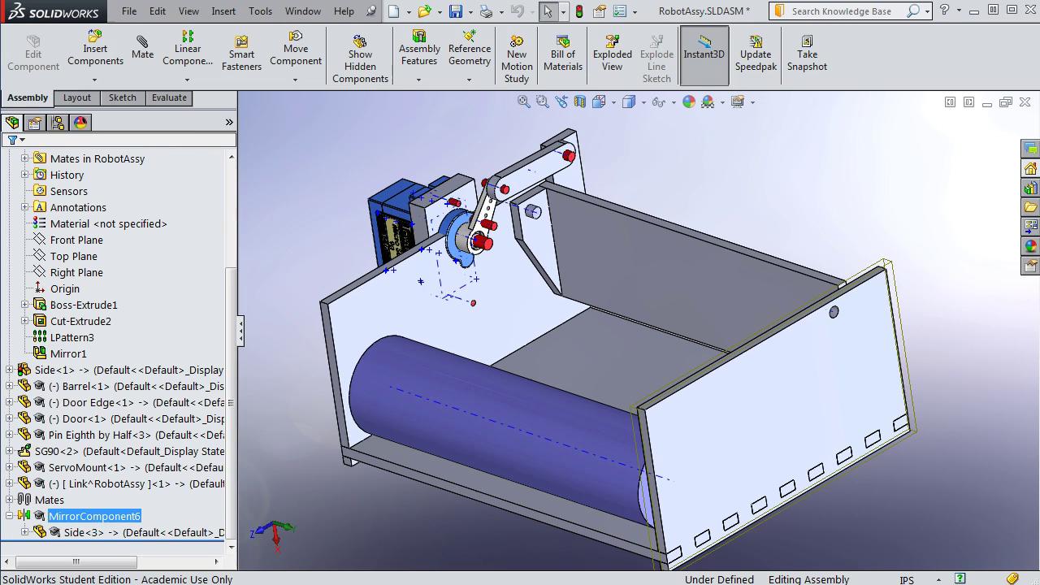
click(557, 209)
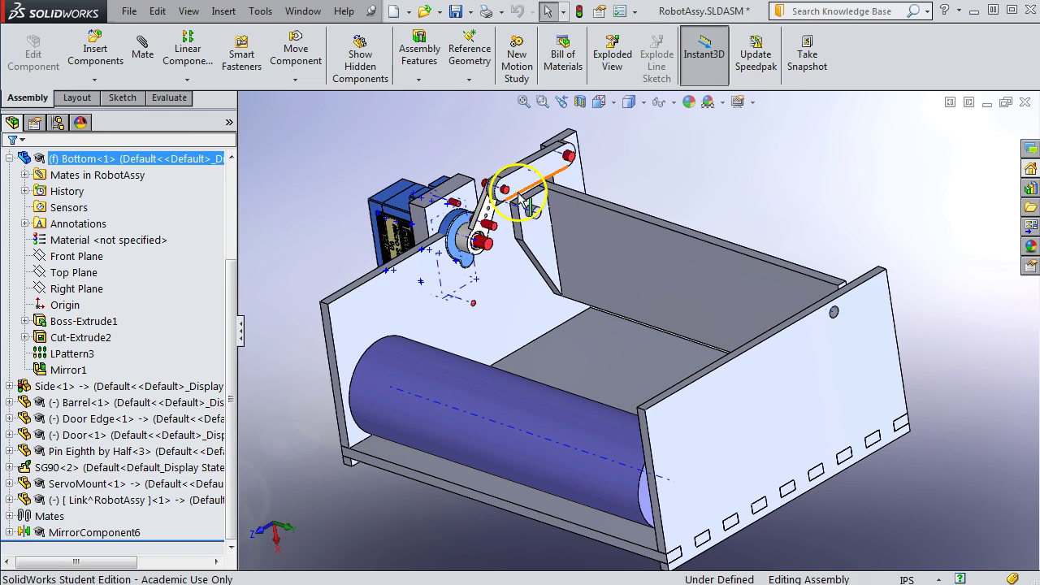
click(575, 174)
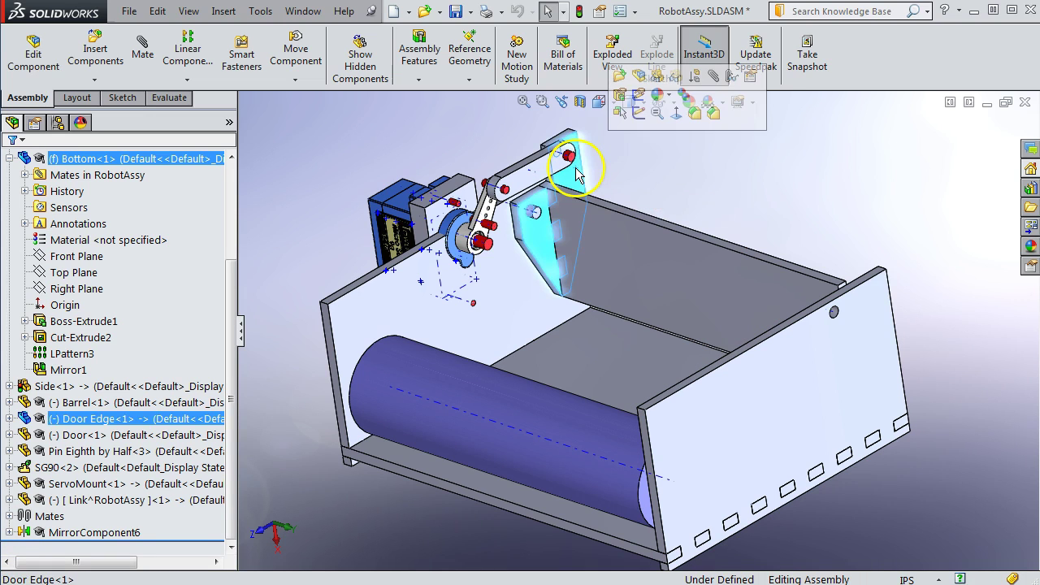
click(722, 189)
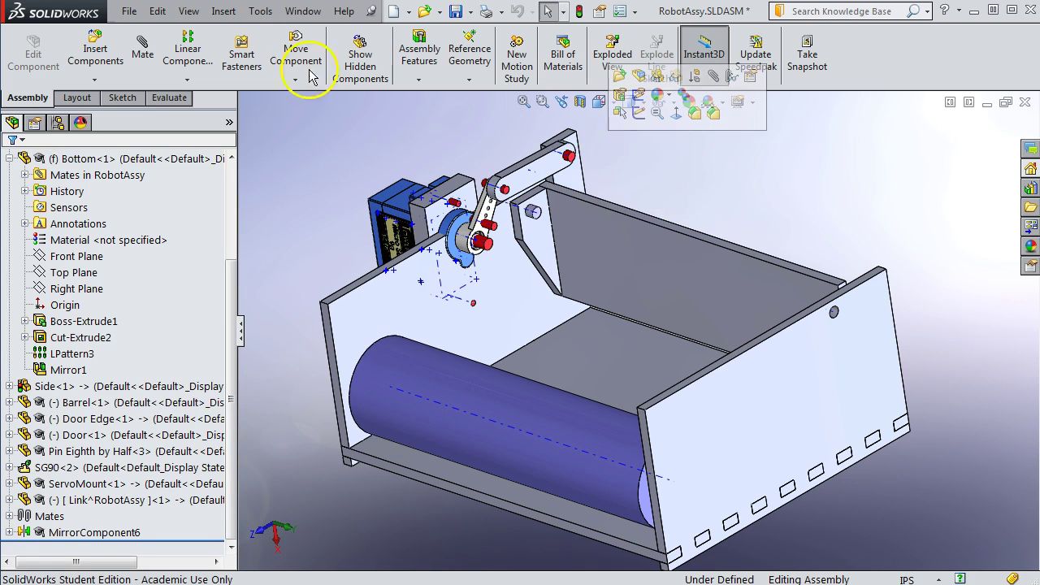
Start Mirror Components with Bottom's Top Plane as the mirror plane.
click(186, 79)
click(207, 185)
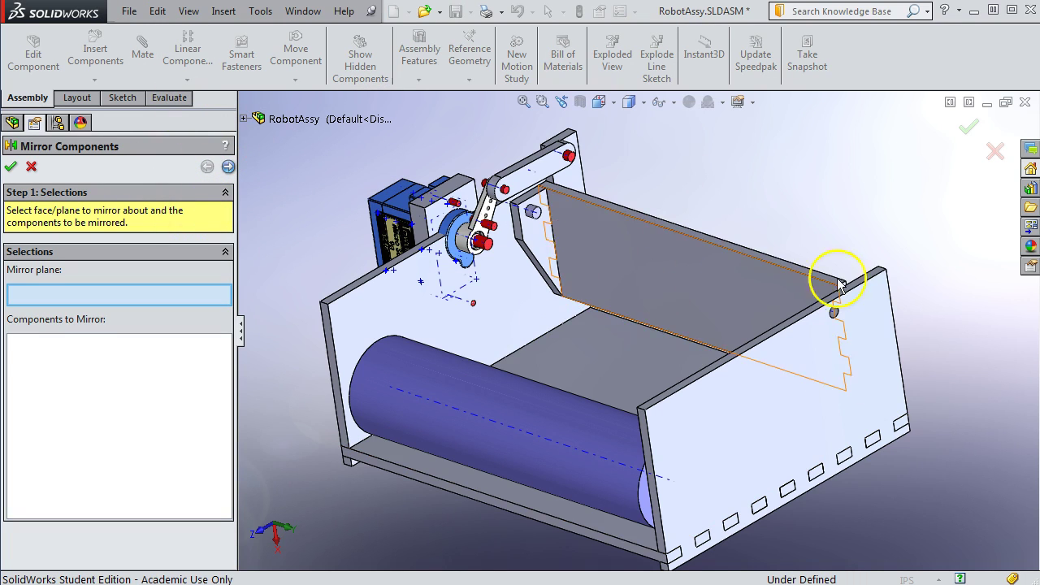
key(f)
scroll(426, 310, down, 2)
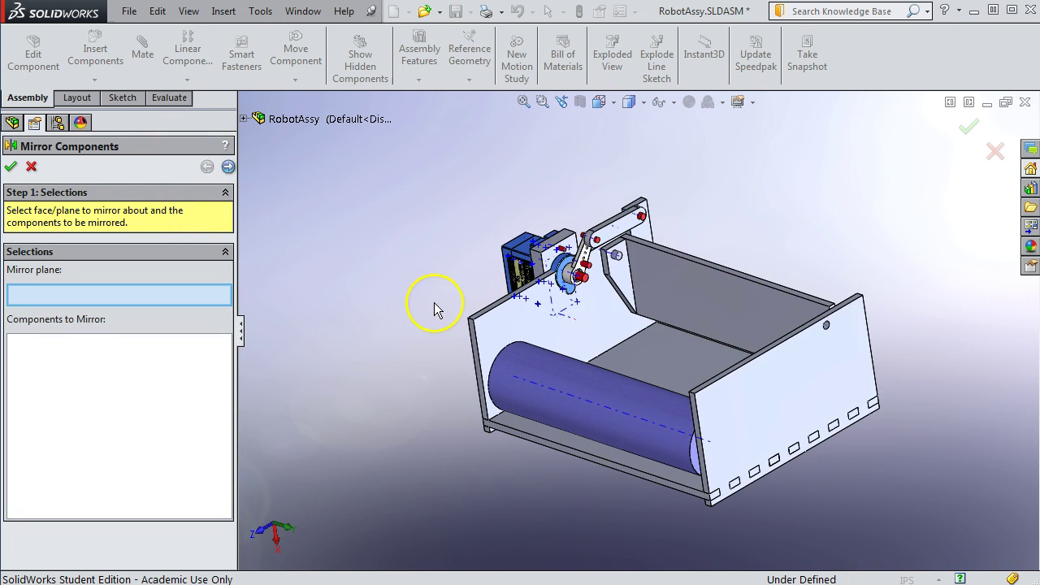
click(244, 120)
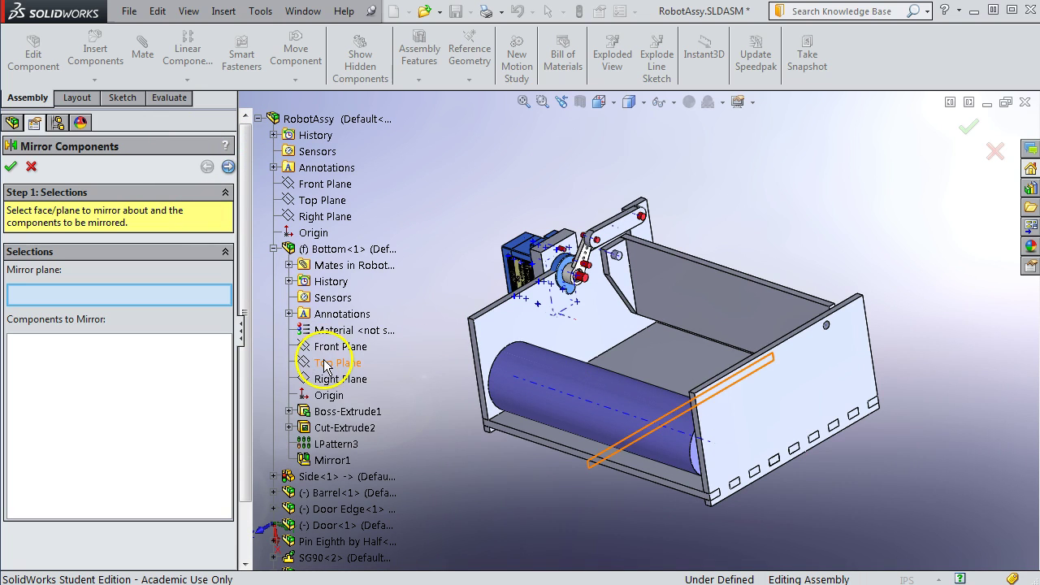
click(324, 365)
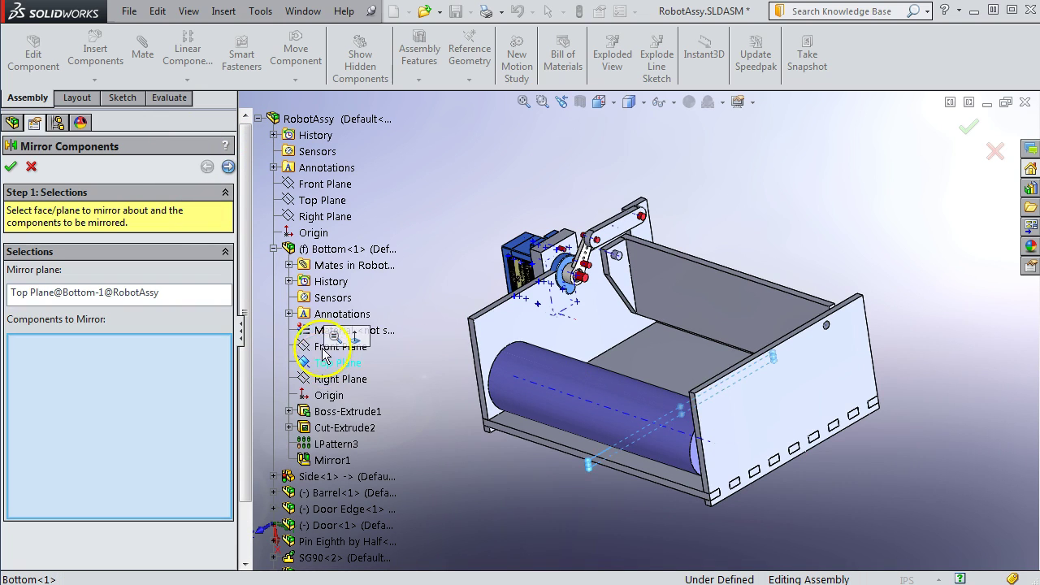
Add Door Edge-1 and Pin Eighth by Half-3 to the components to mirror.
click(661, 237)
click(36, 384)
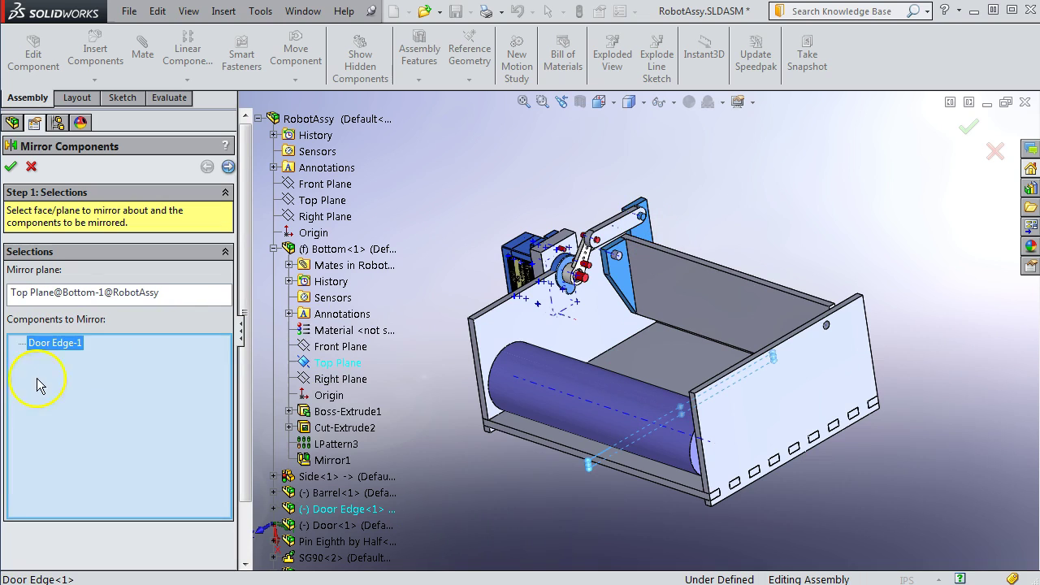
click(621, 260)
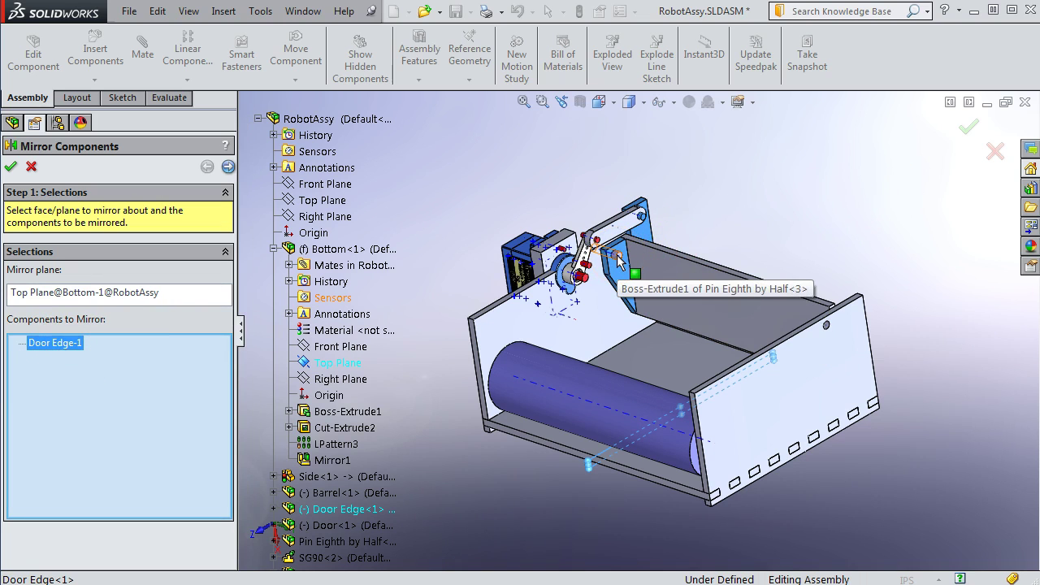
click(619, 259)
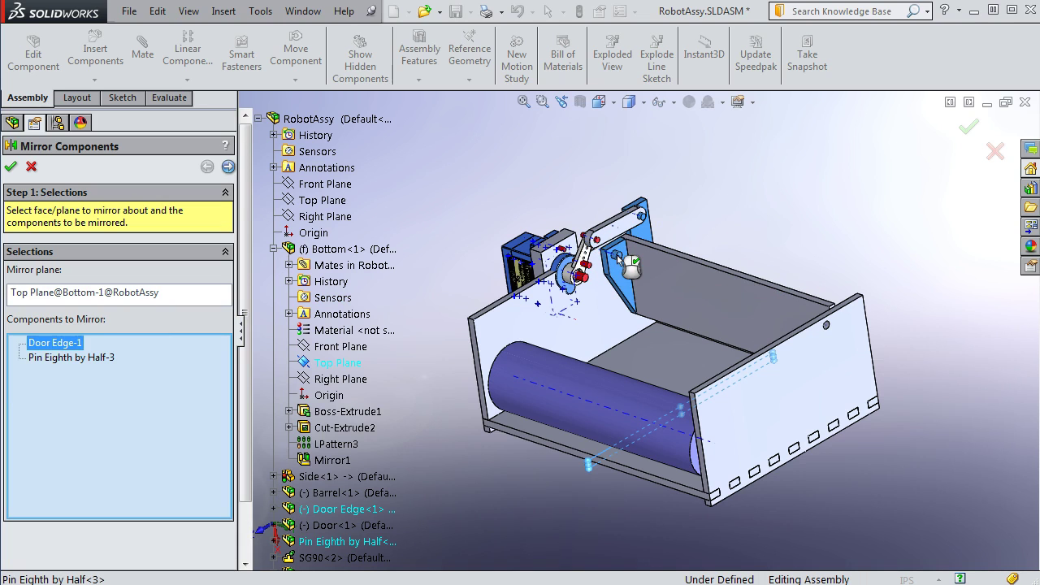
click(620, 244)
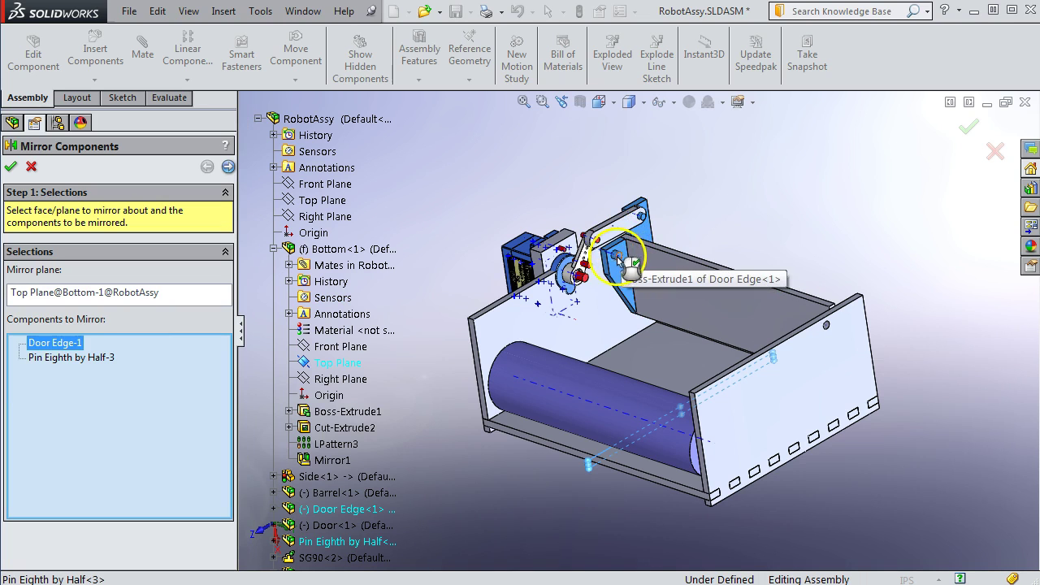
Advance to Set Orientation and orbit to inspect the mirrored door edge and pin preview.
click(229, 168)
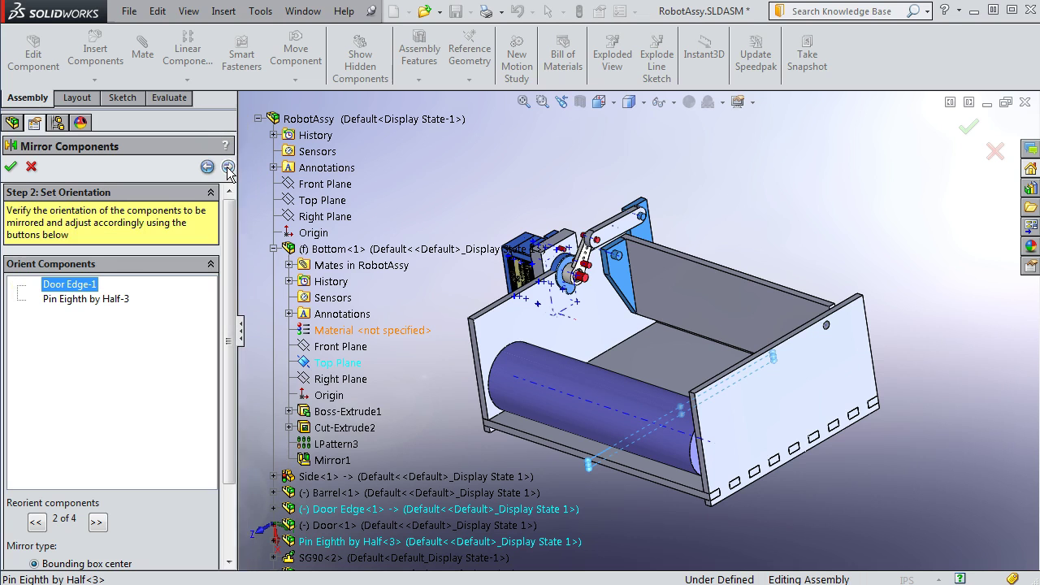
scroll(823, 315, down, 5)
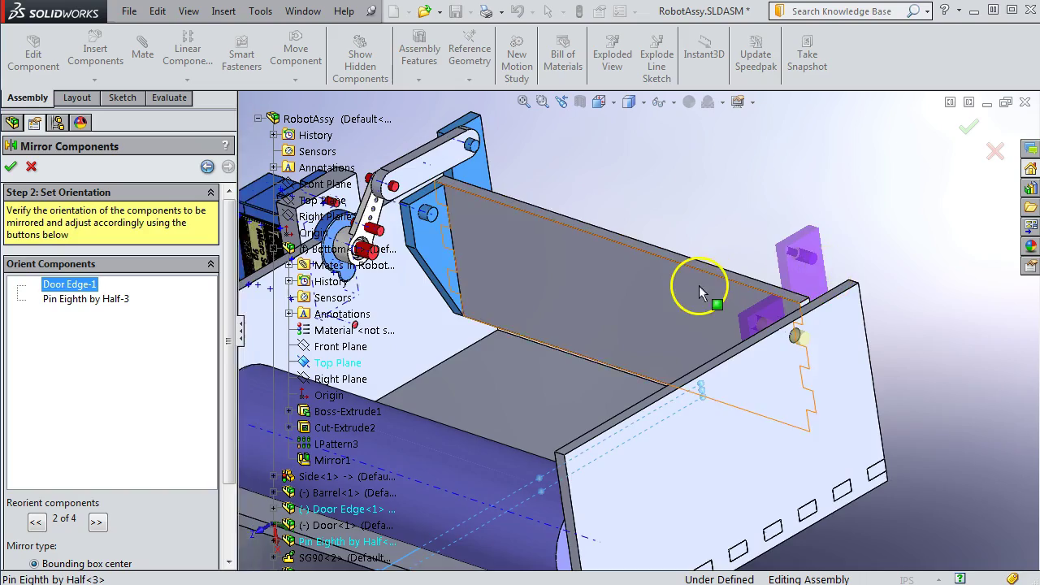
middle_drag(699, 292, 755, 290)
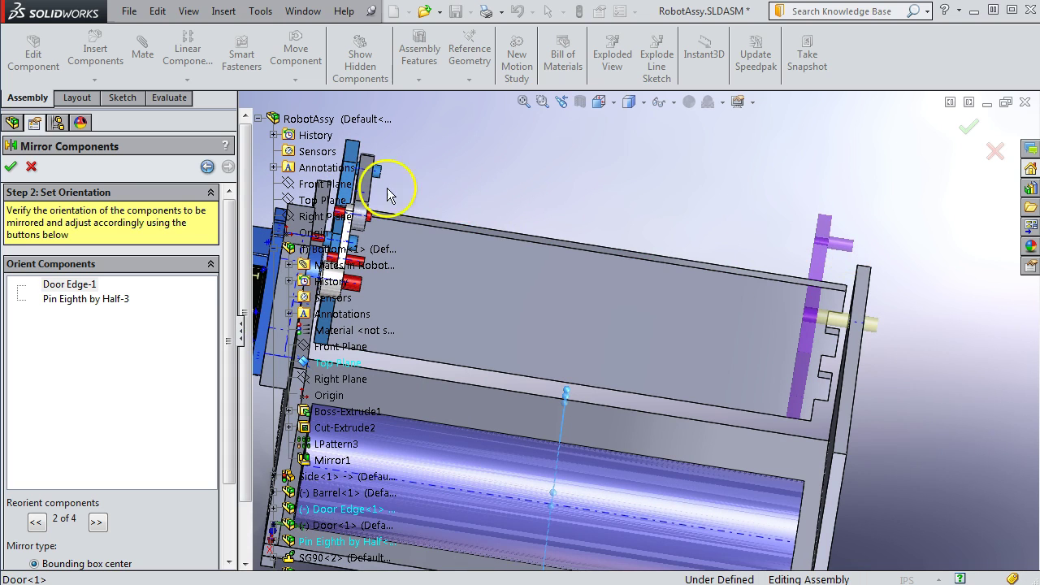
middle_drag(680, 274, 507, 367)
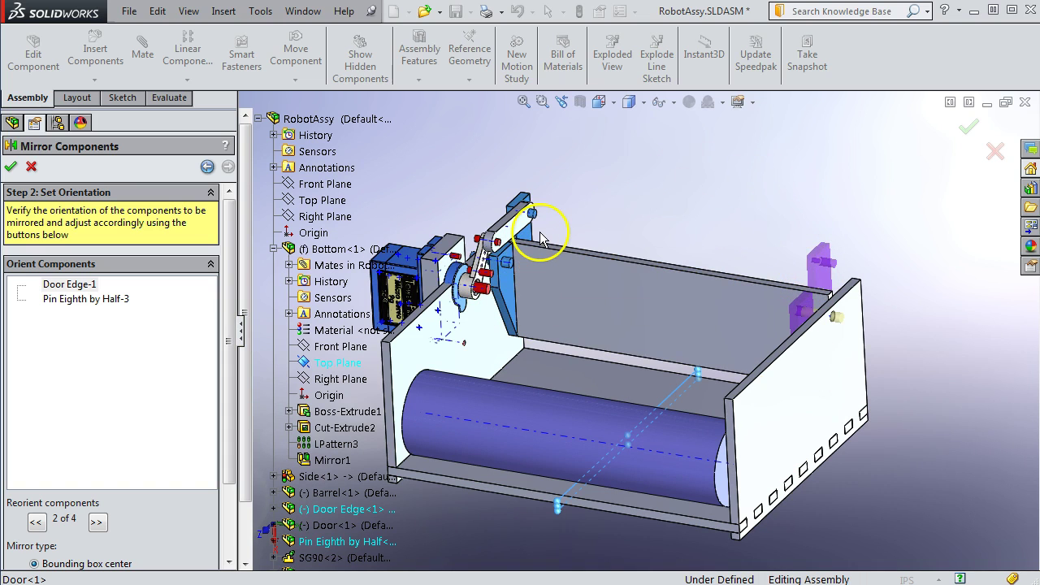
mouse_move(541, 236)
middle_down()
mouse_move(557, 220)
mouse_move(553, 236)
middle_up()
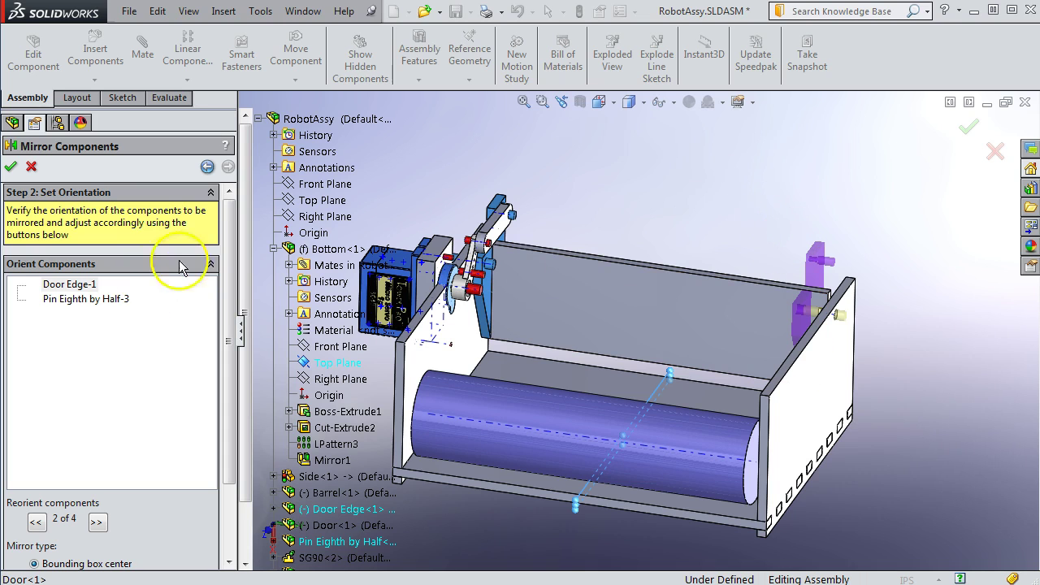
drag(229, 276, 233, 348)
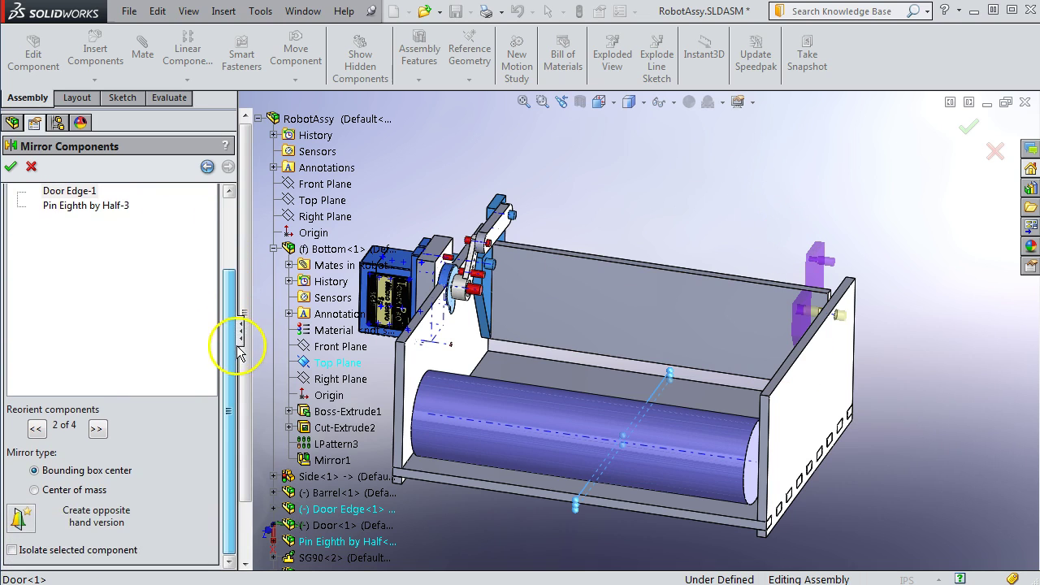
Make Door Edge-1 an opposite-hand version, toggling it off and back on to compare.
click(77, 206)
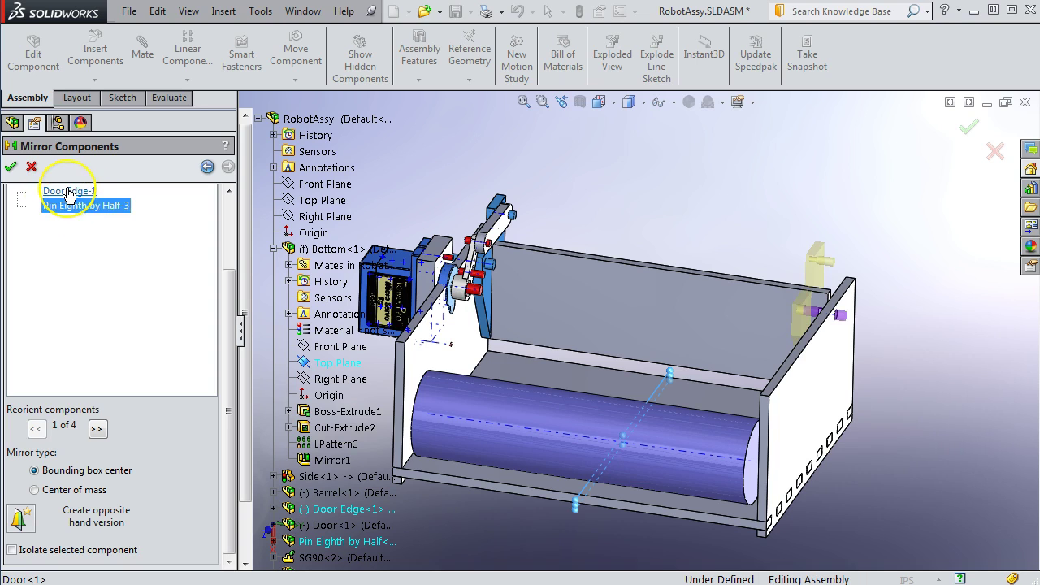
click(69, 192)
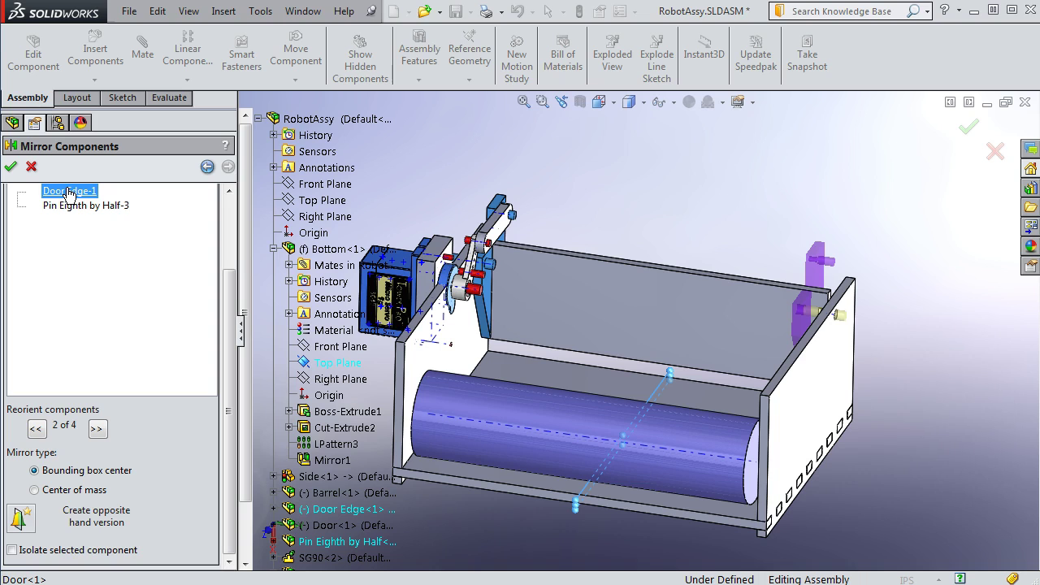
click(21, 517)
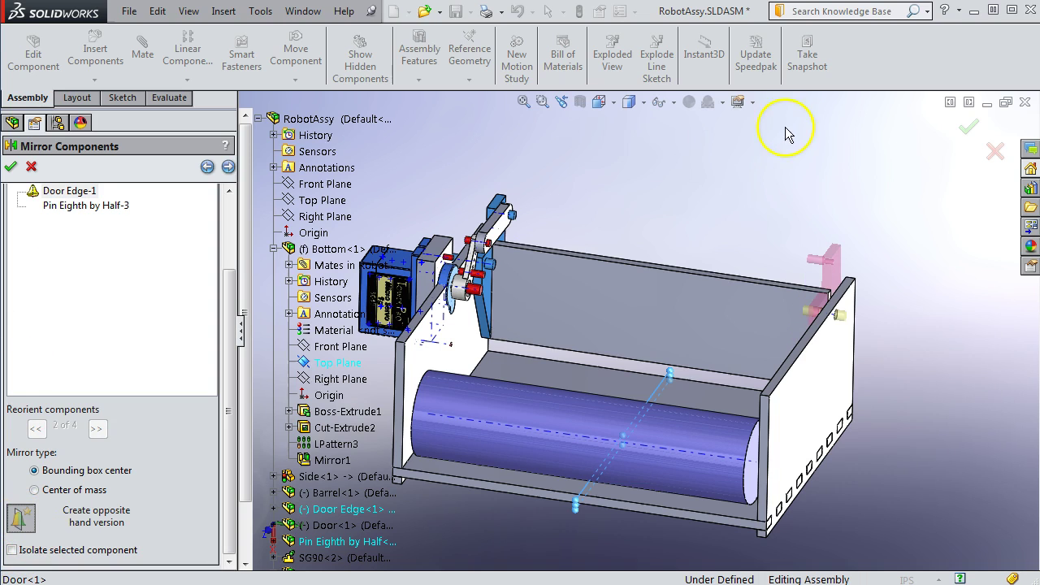
mouse_move(584, 324)
middle_down()
mouse_move(599, 318)
mouse_move(571, 327)
middle_up()
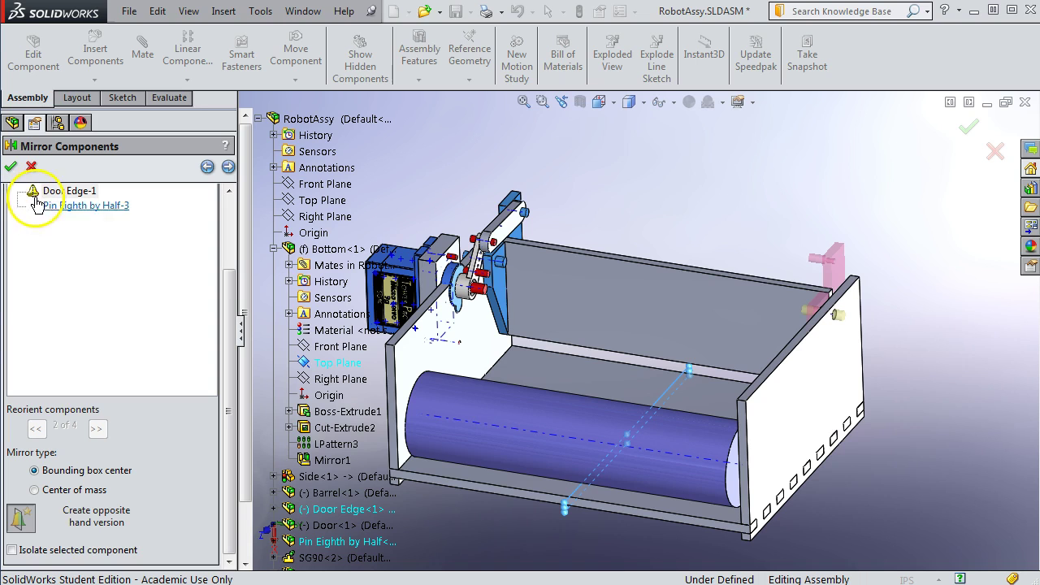
click(23, 522)
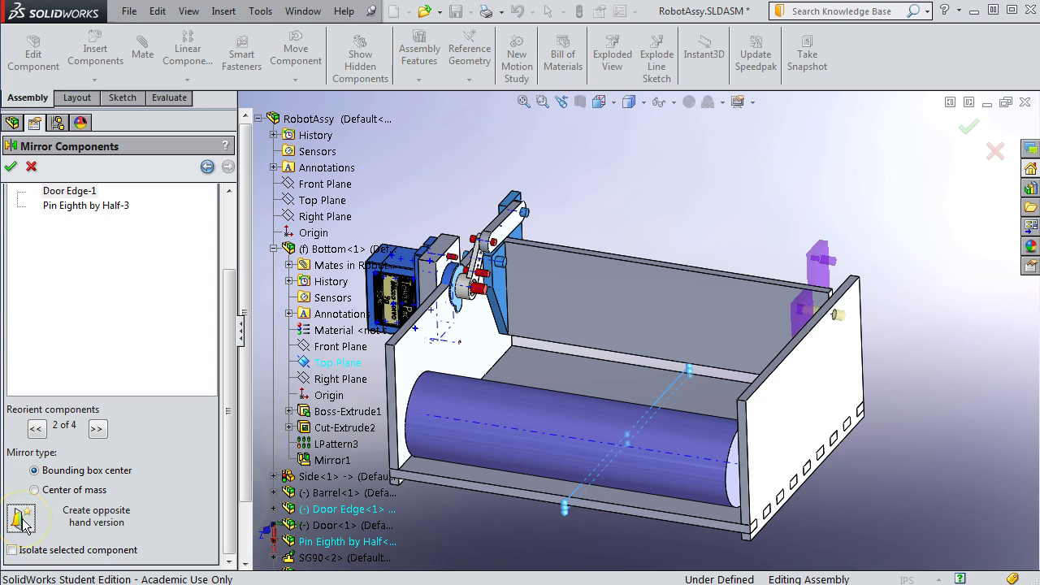
click(22, 522)
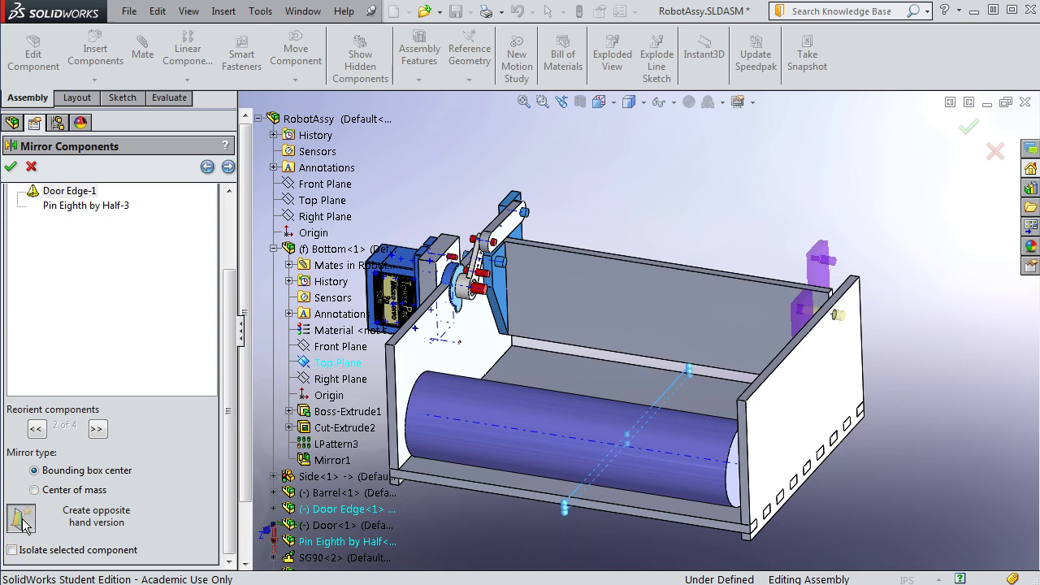
Name the opposite-hand file with the prefix Mirror, giving MirrorDoor Edge.SLDPRT.
click(228, 167)
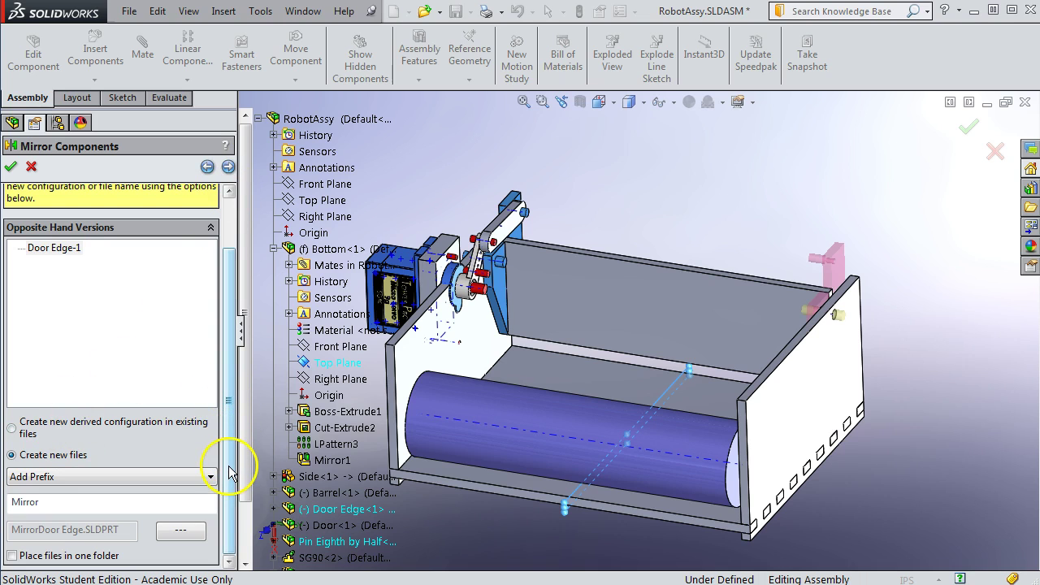
click(45, 477)
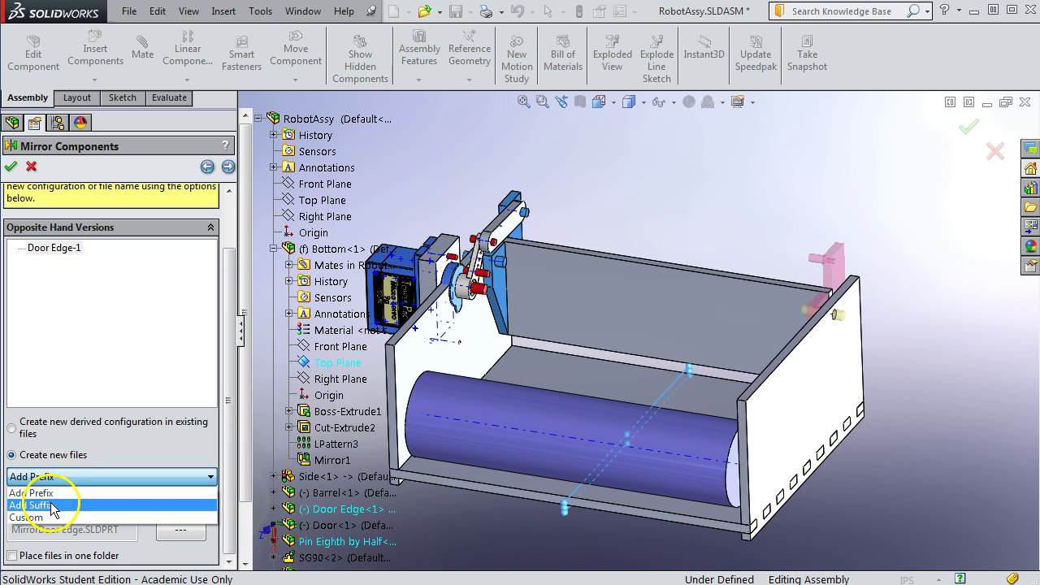
click(84, 429)
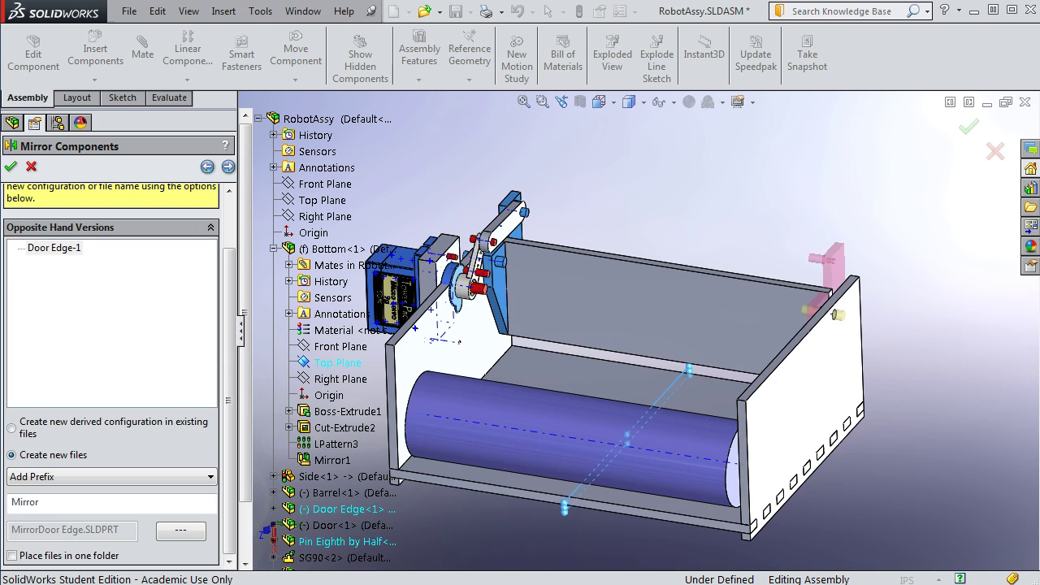
scroll(171, 183, up, 1)
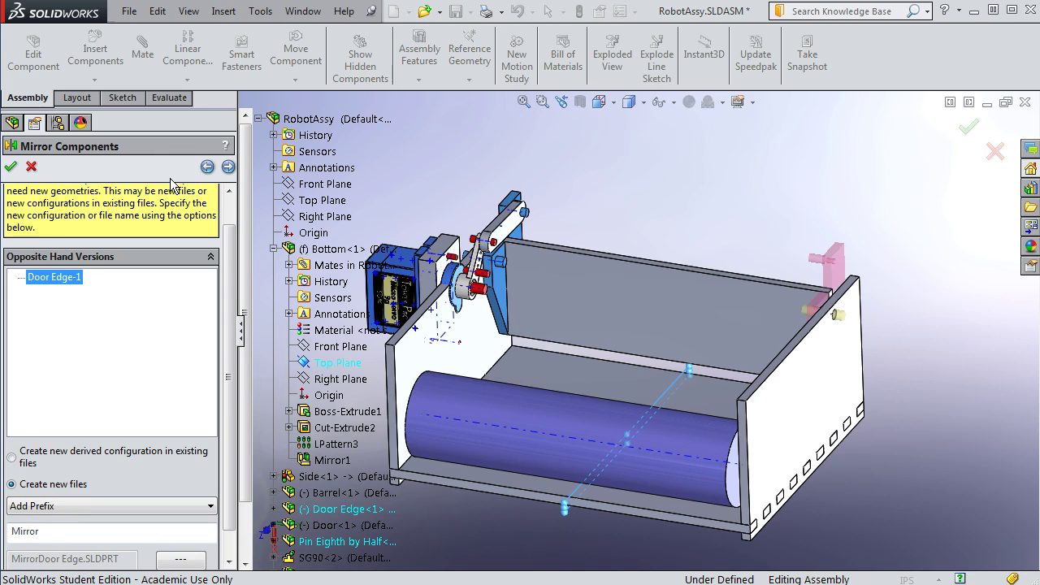
Step through the Transfer page and back, then accept the mirror as MirrorComponent7.
click(229, 167)
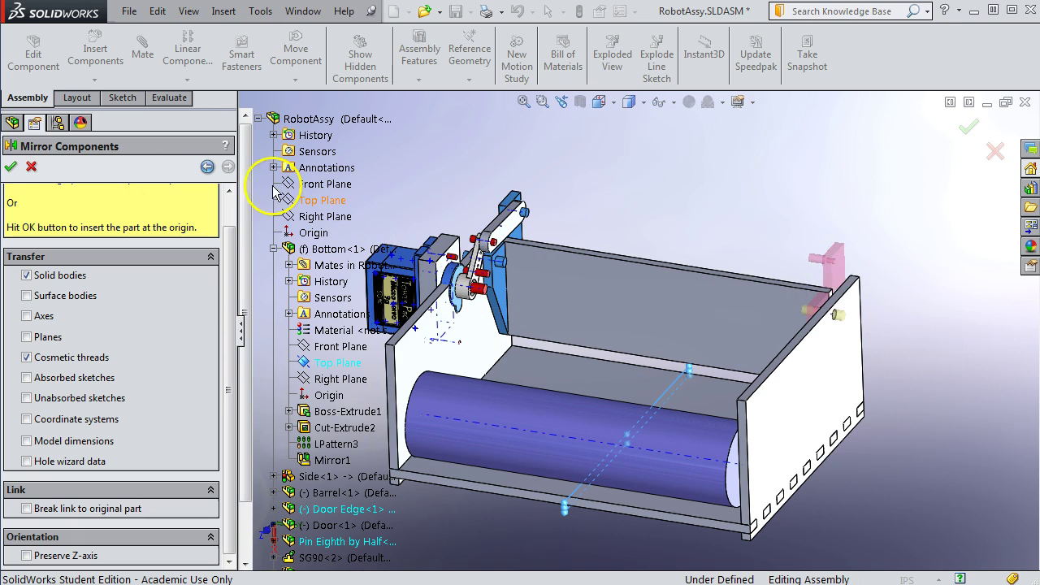
click(207, 167)
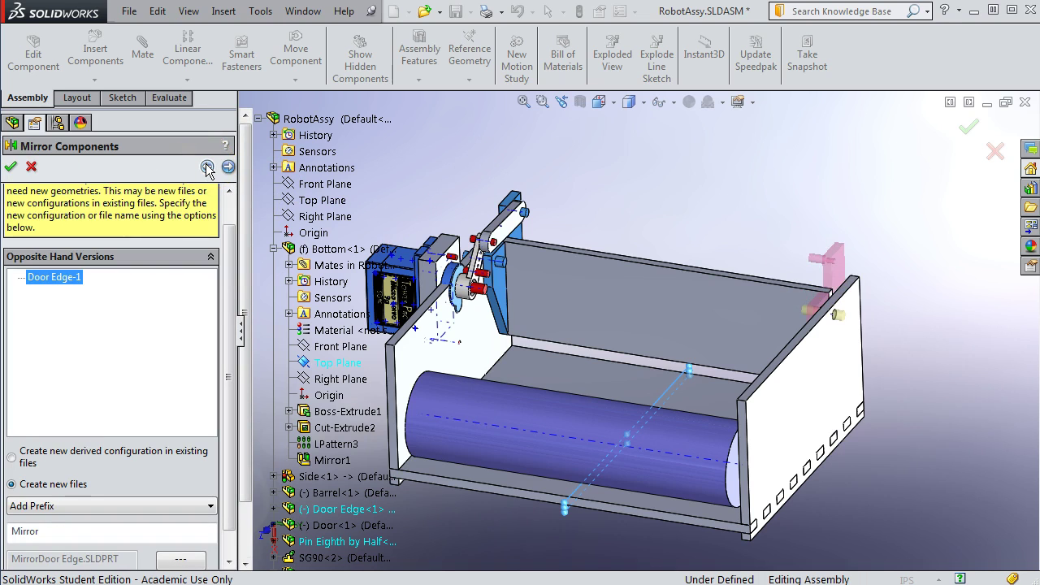
click(229, 166)
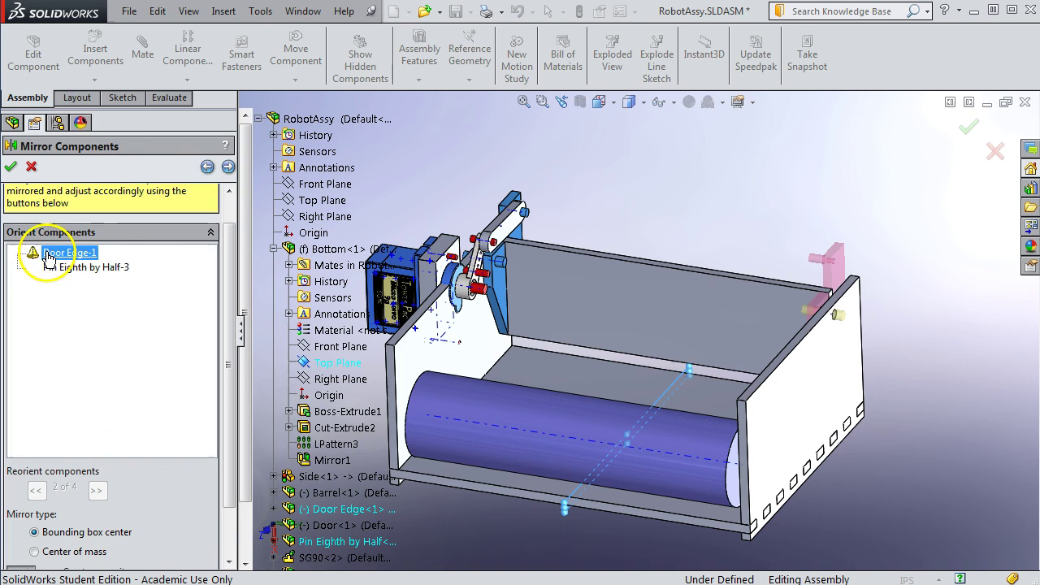
click(825, 259)
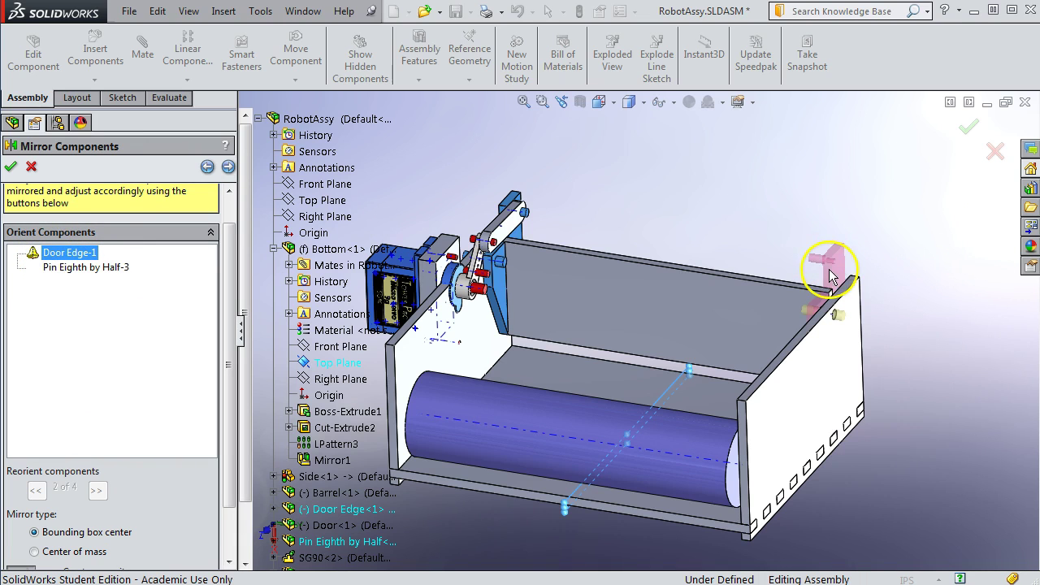
click(10, 168)
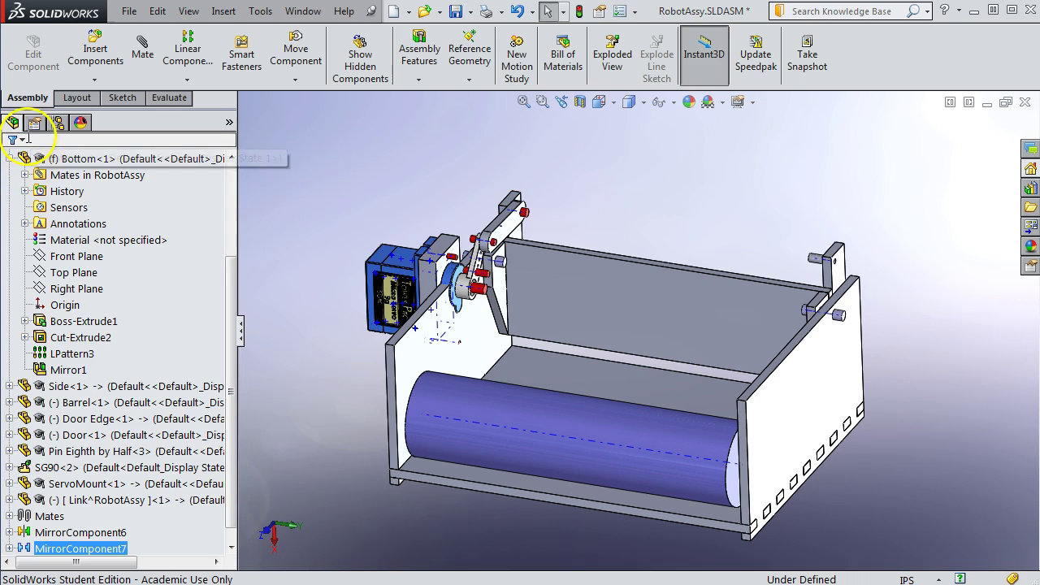
Orbit and zoom in on the new mirrored door edge bracket to inspect it.
middle_drag(441, 349, 420, 355)
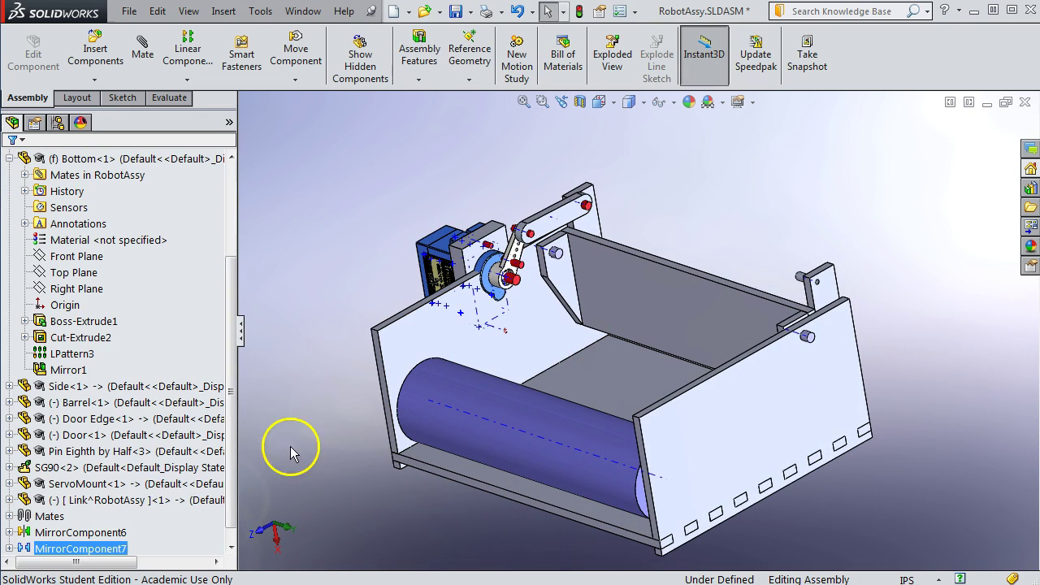
click(826, 288)
key(shift+z)
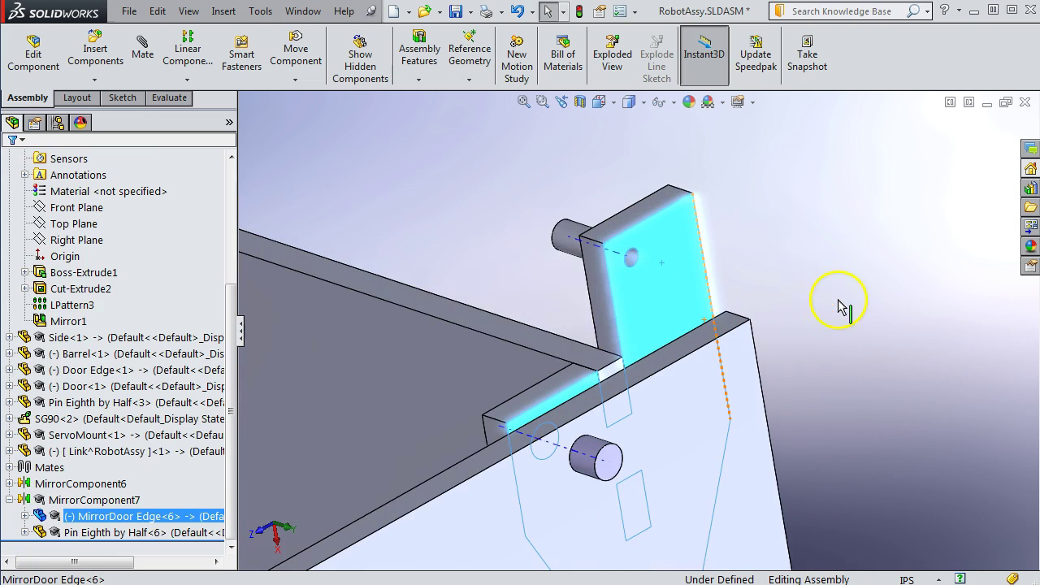
scroll(625, 292, up, 3)
click(523, 210)
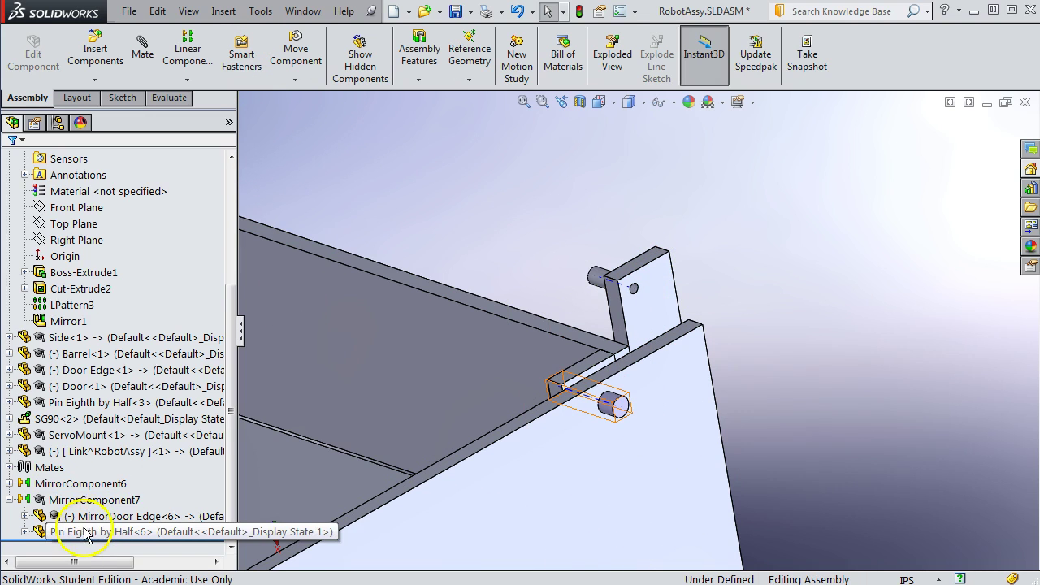
Browse MirrorComponent6 and MirrorComponent7 in the tree and select MirrorDoor Edge<6>.
click(9, 500)
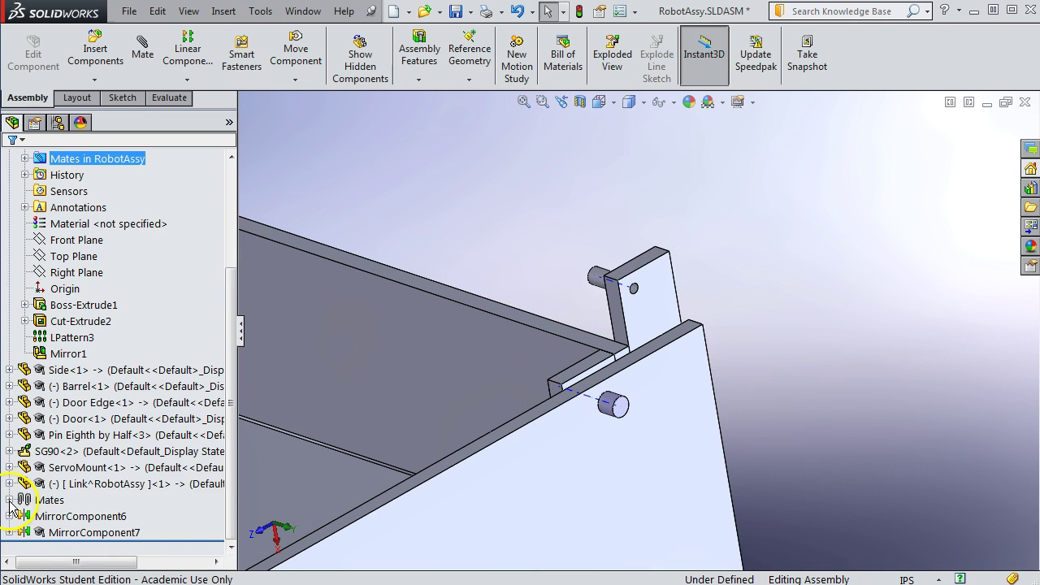
click(69, 517)
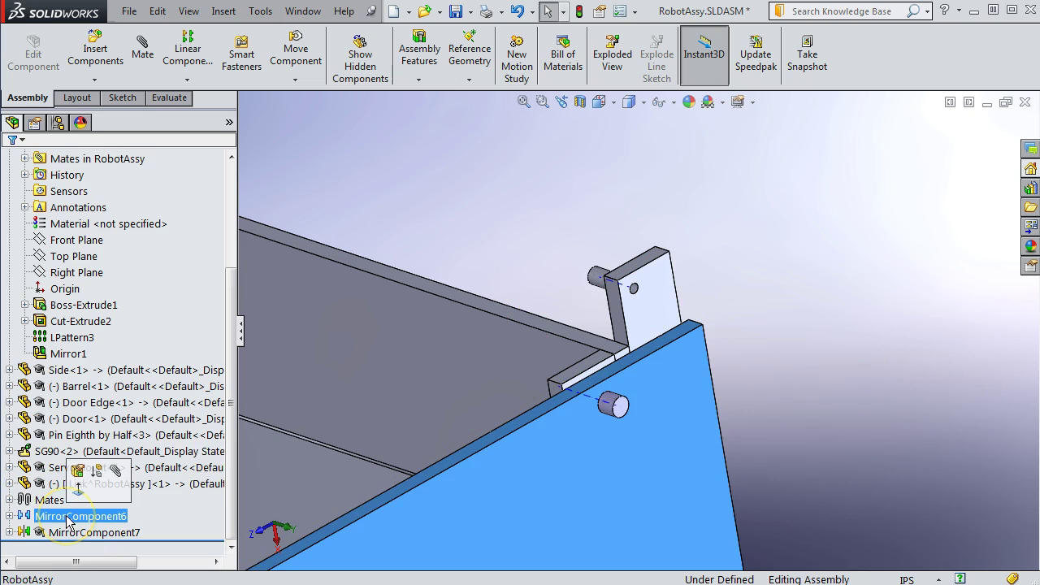
click(70, 532)
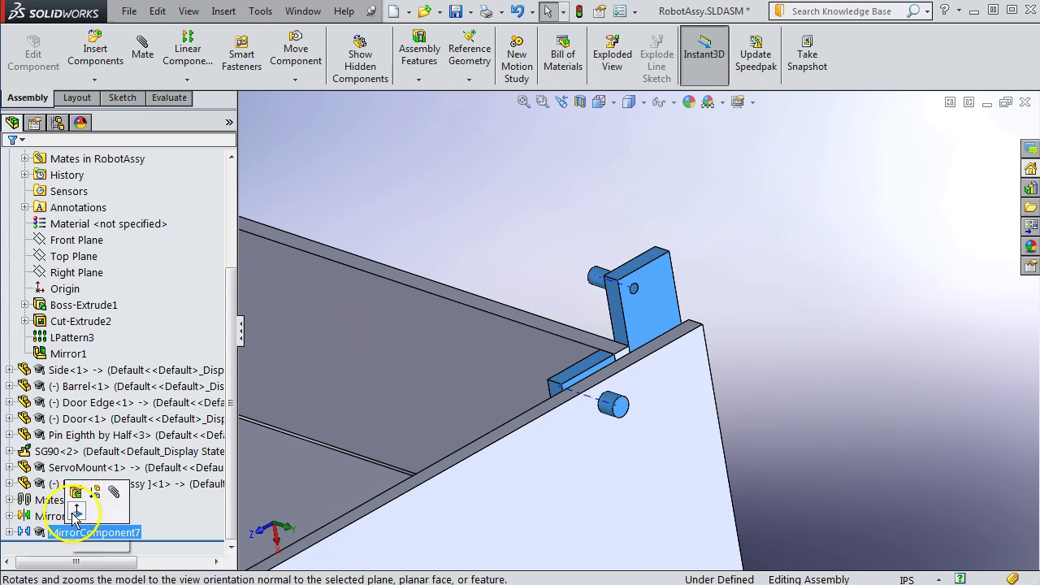
ctrl+click(187, 467)
ctrl+click(213, 469)
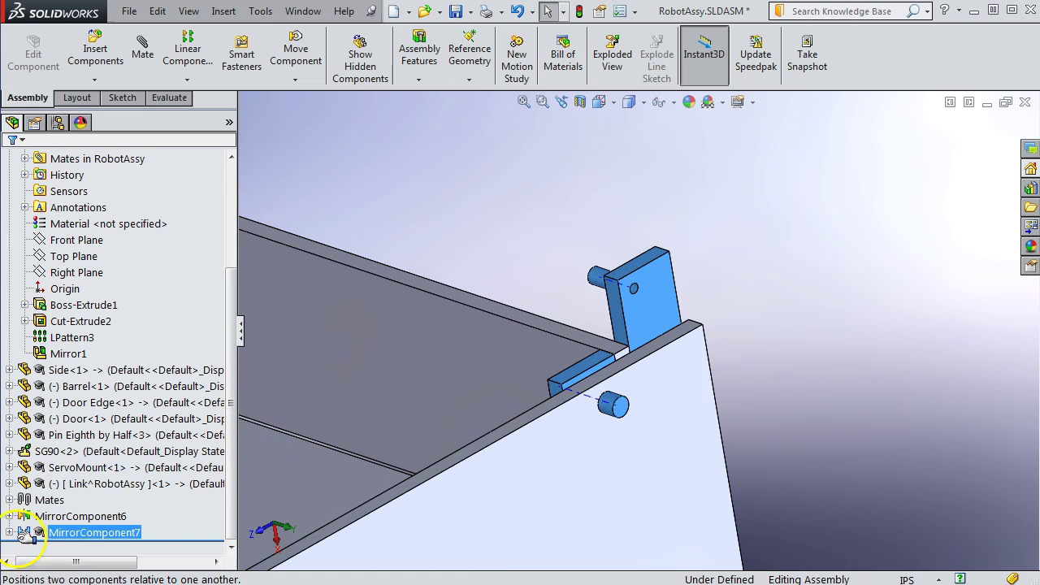
click(9, 533)
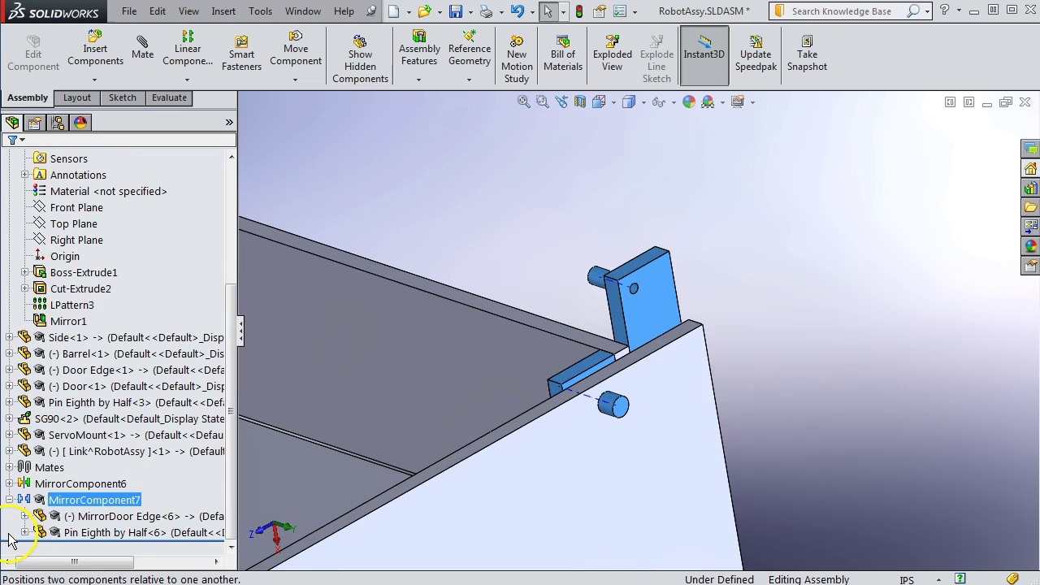
click(127, 517)
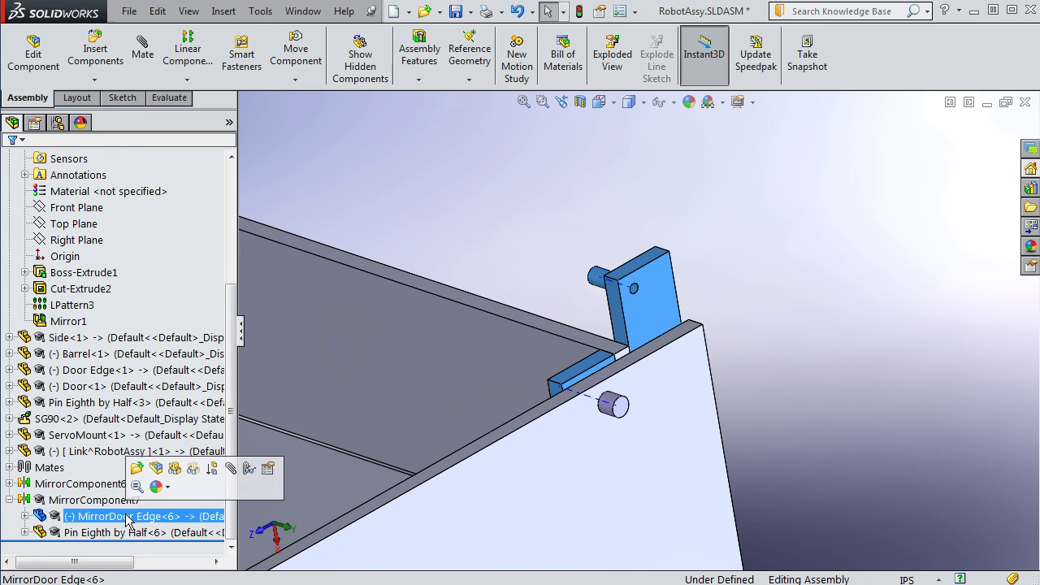
ctrl+click(117, 533)
click(117, 533)
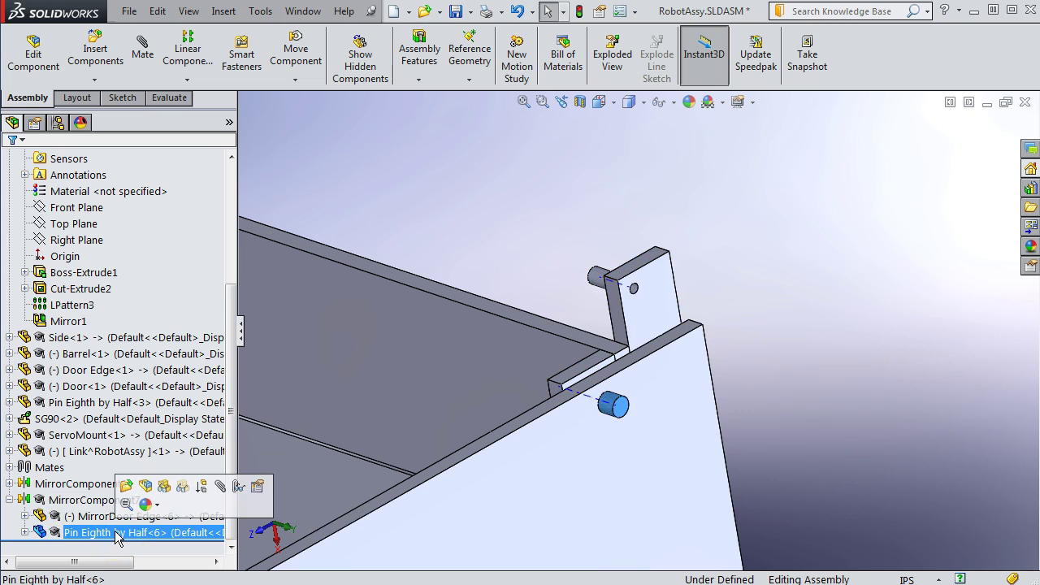
click(96, 517)
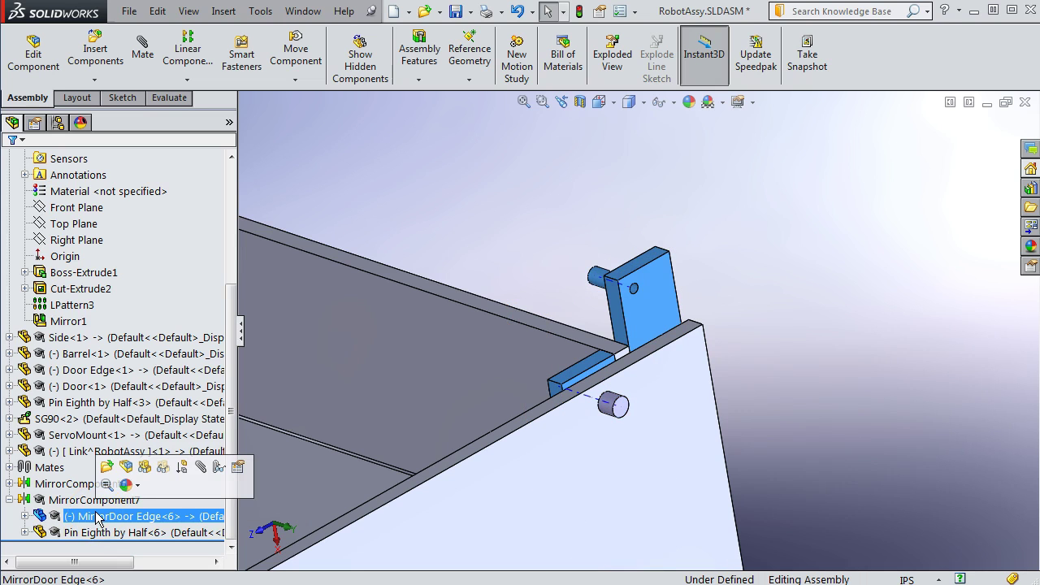
Edit the mirrored door edge part in place and start an extruded cut sketched on its face.
click(126, 467)
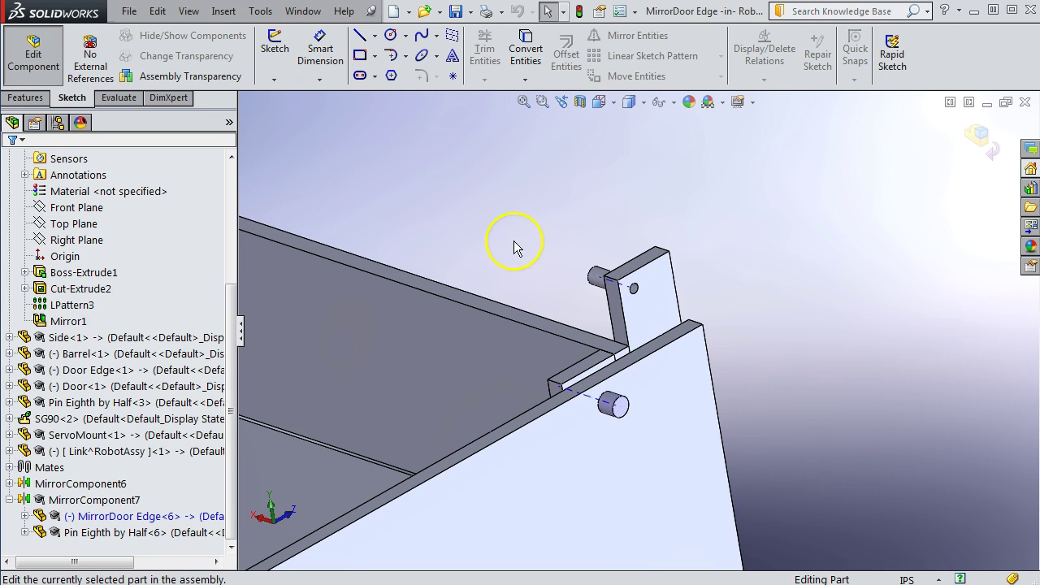
click(25, 98)
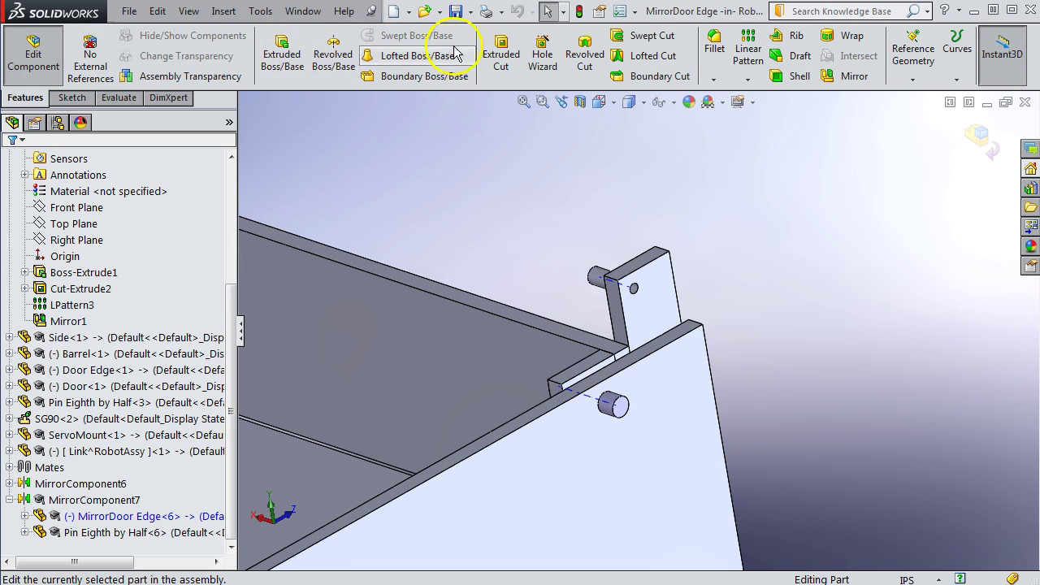
click(503, 55)
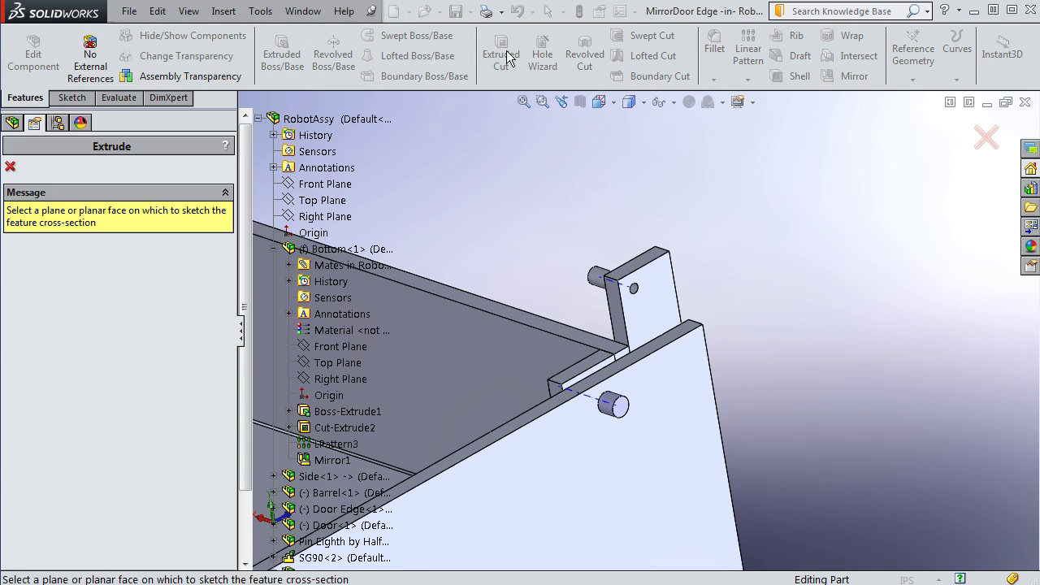
click(640, 315)
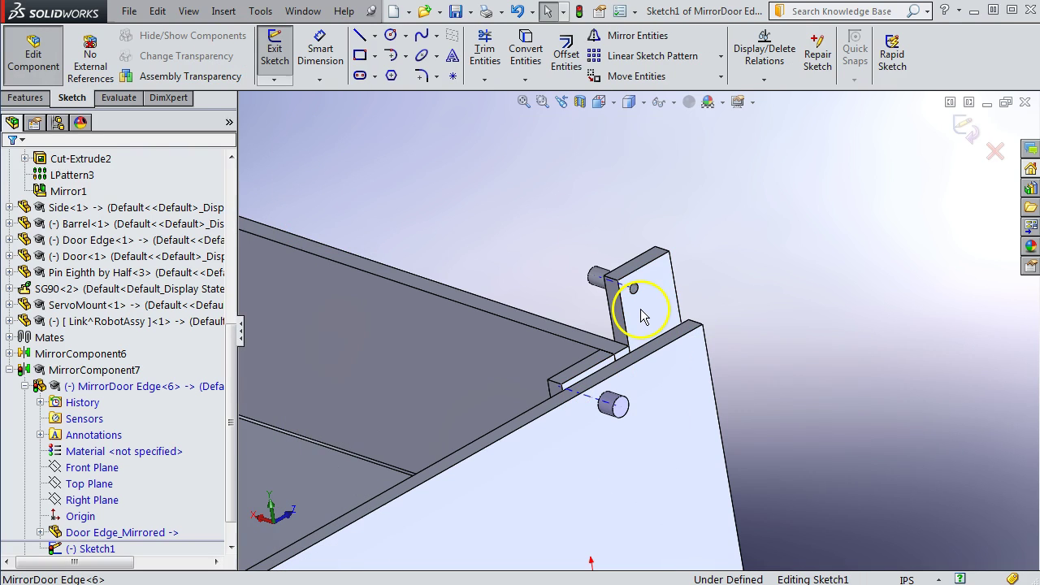
Draw a corner rectangle enclosing the upright tab and exit the sketch.
click(360, 57)
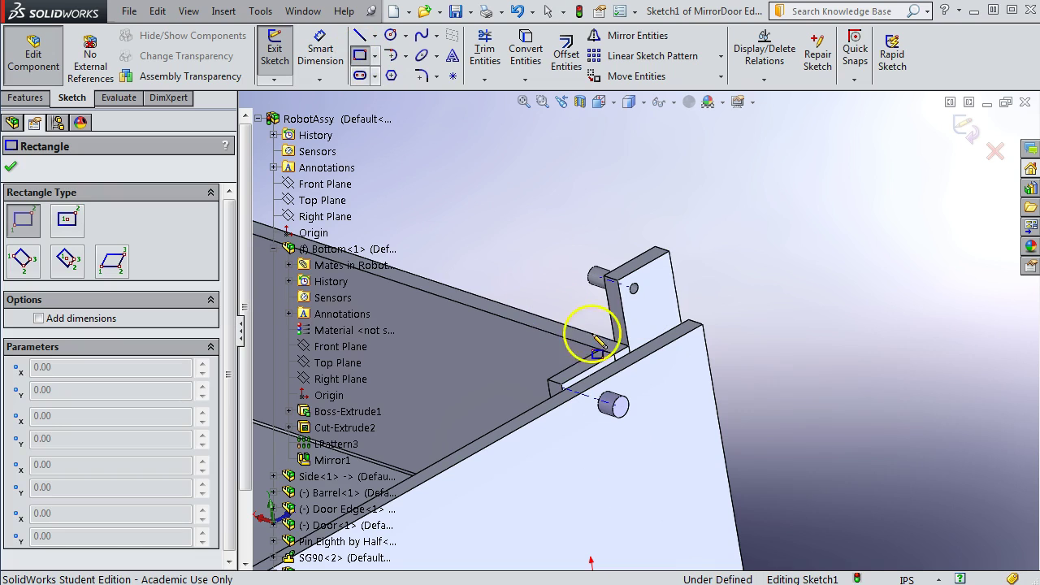
click(669, 252)
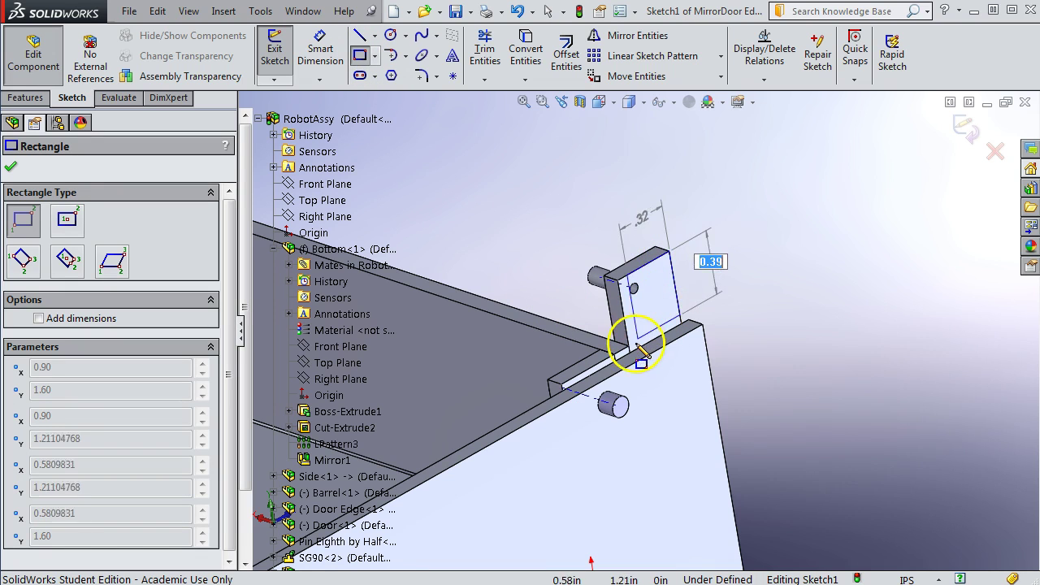
click(629, 347)
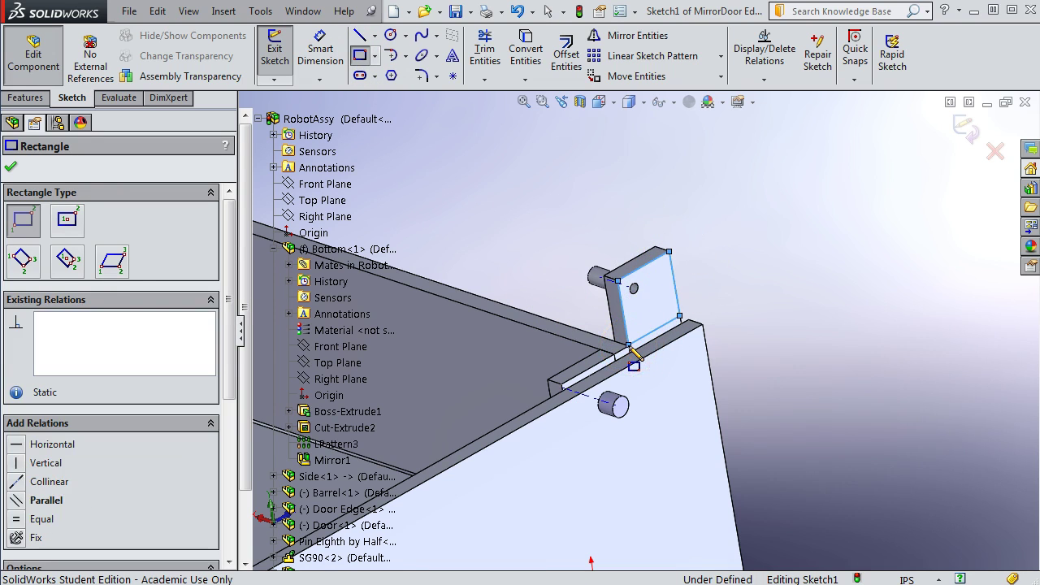
click(12, 169)
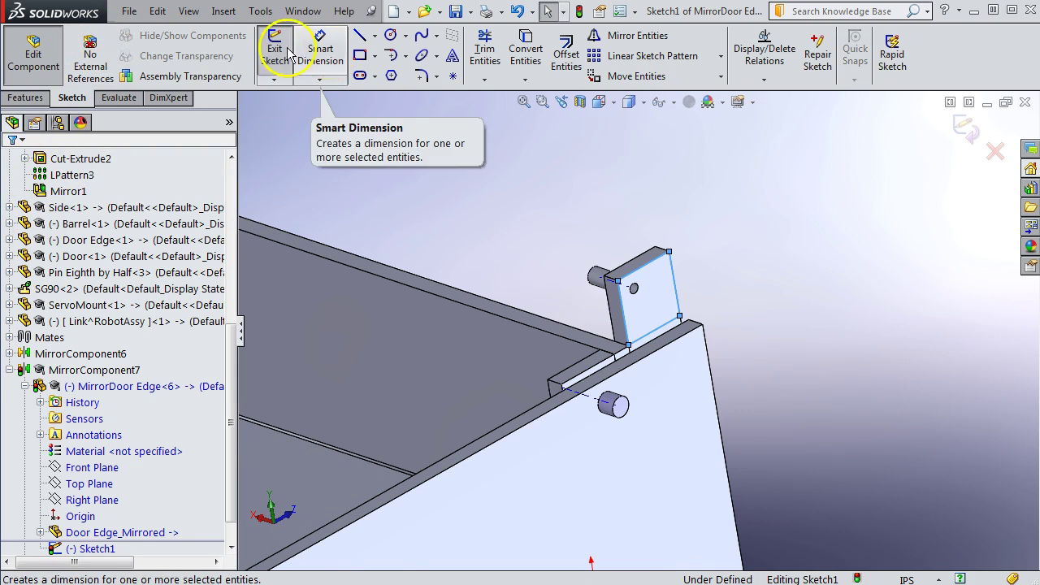
click(272, 52)
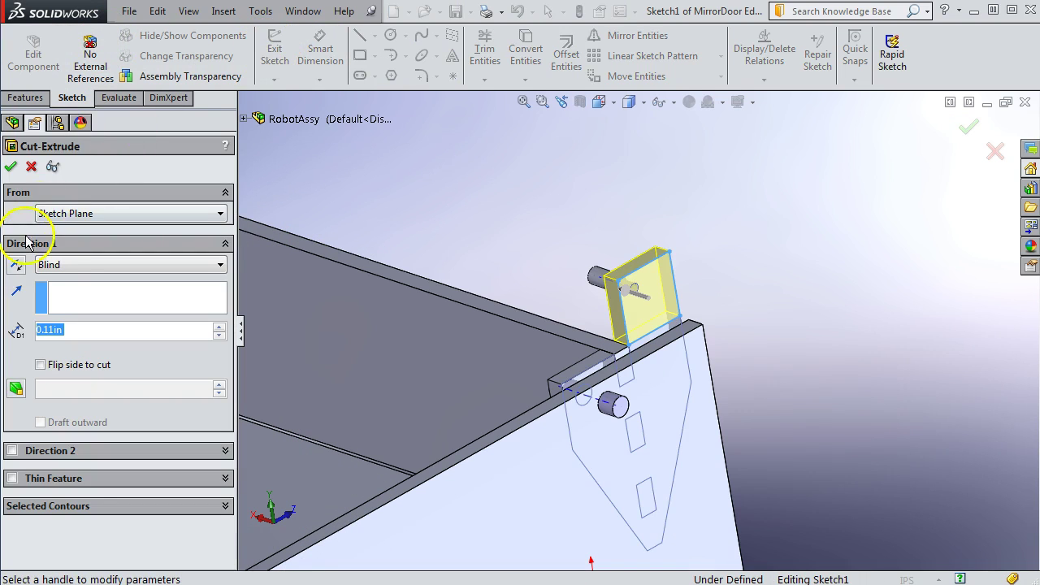
Set the cut's Direction 1 end condition to Through All and accept it, removing the upright tab.
middle_drag(442, 341, 184, 348)
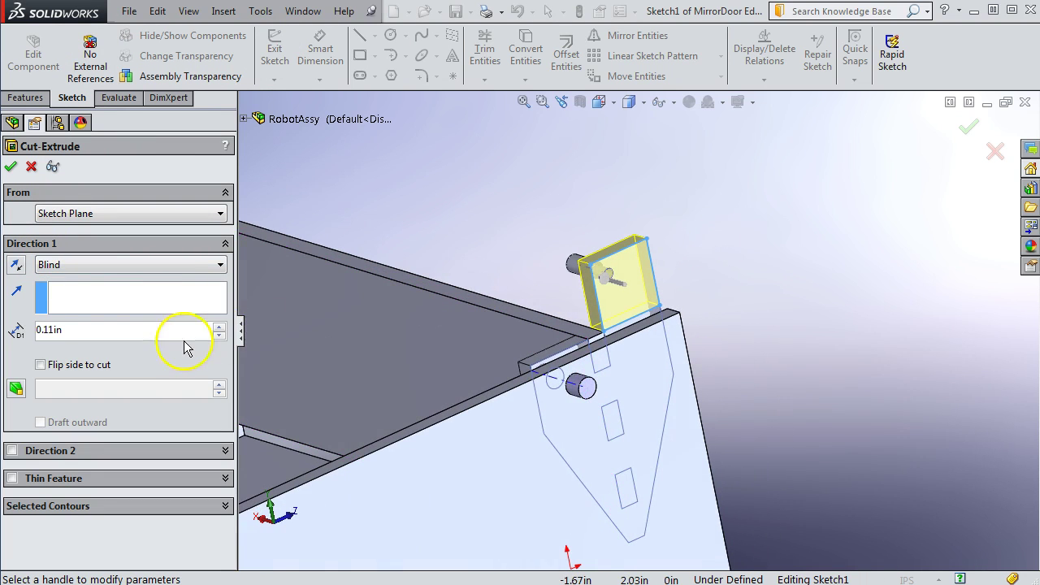
click(70, 265)
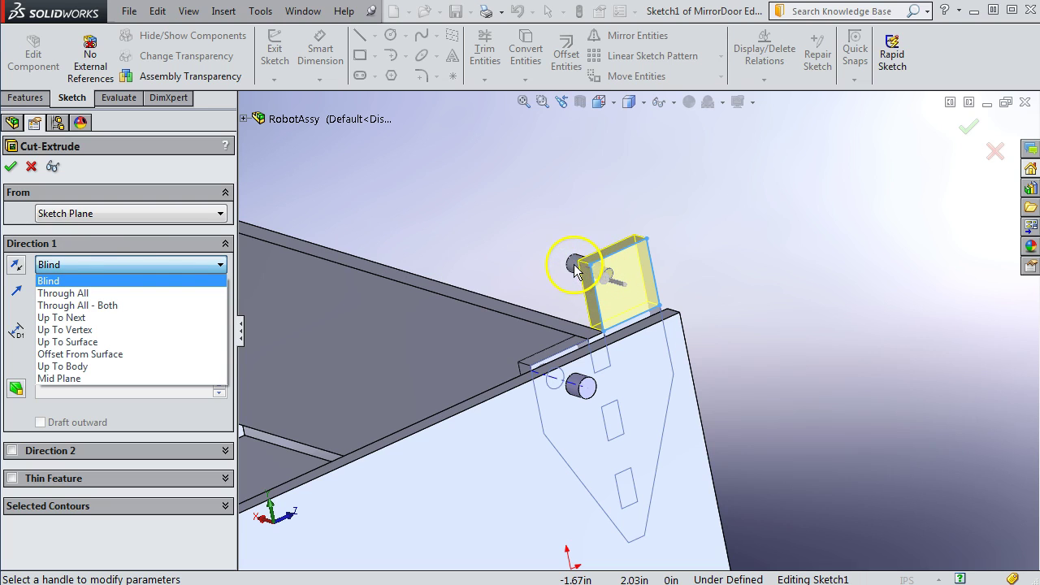
click(105, 293)
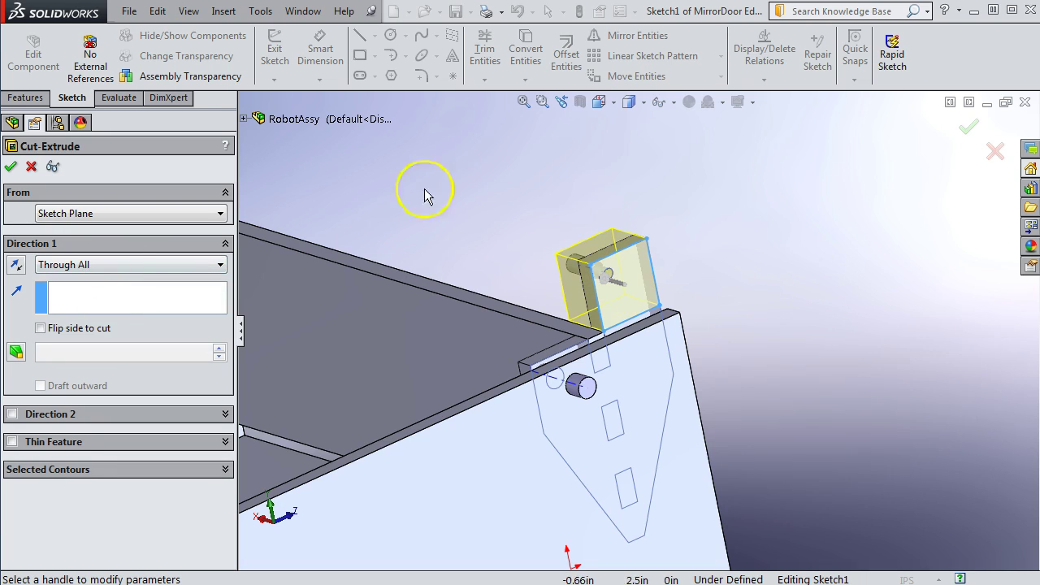
click(11, 166)
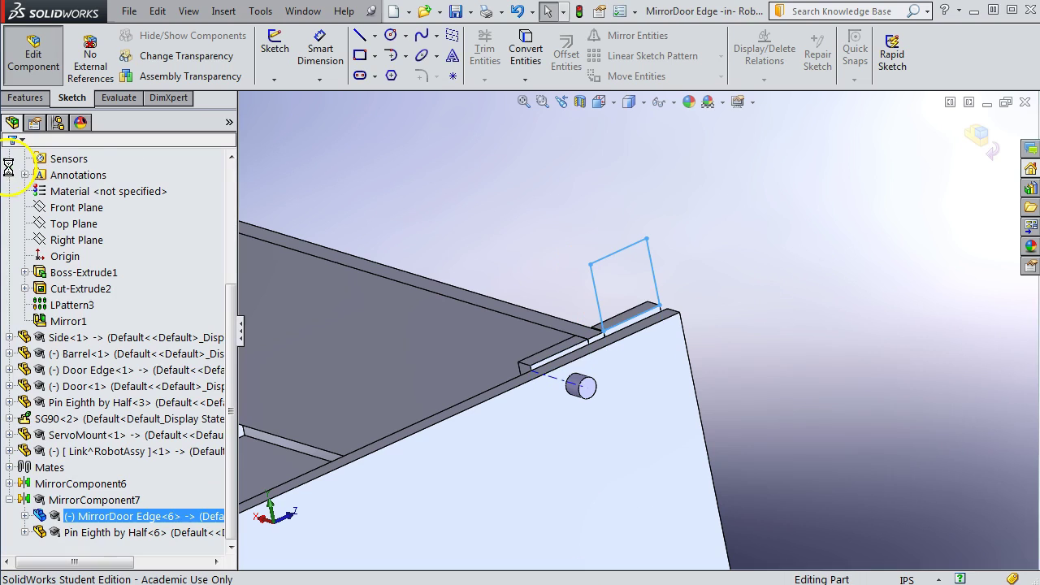
click(449, 209)
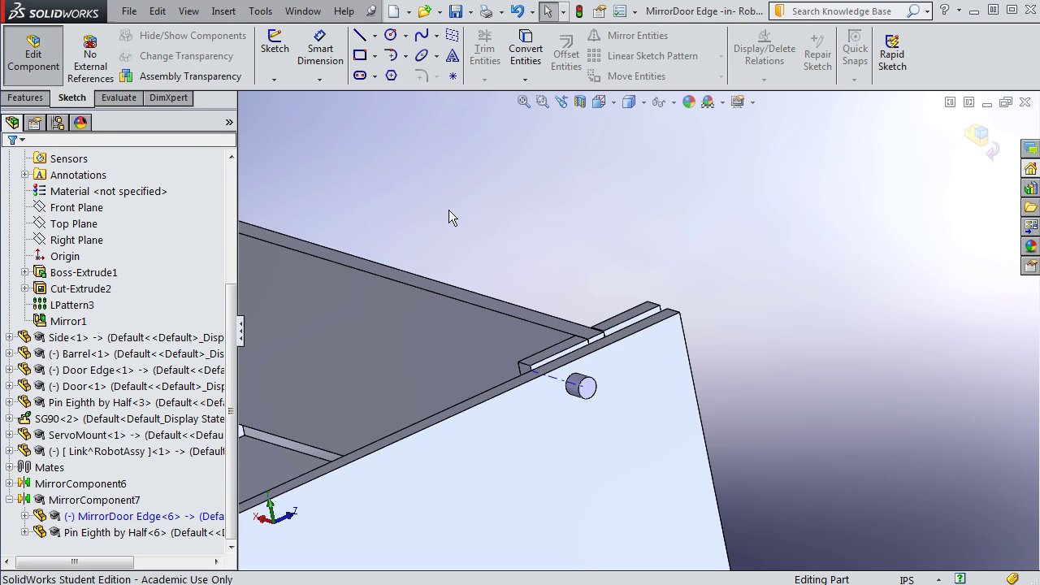
mouse_move(571, 288)
middle_down()
mouse_move(534, 279)
mouse_move(518, 255)
mouse_move(519, 272)
middle_up()
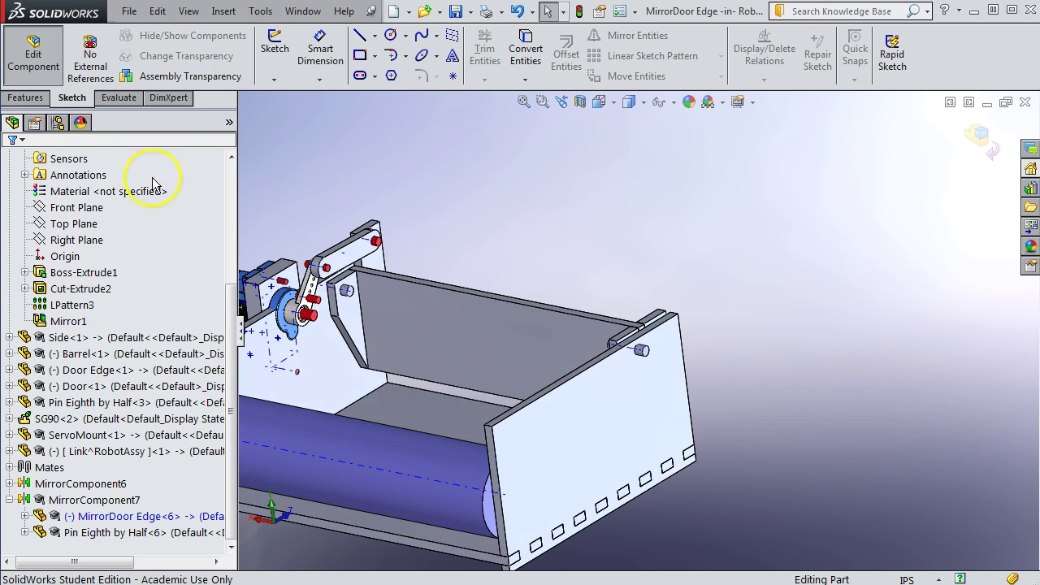
Return to assembly editing and check that MirrorDoor Edge<6> now lists Cut-Extrude1.
click(32, 54)
click(50, 467)
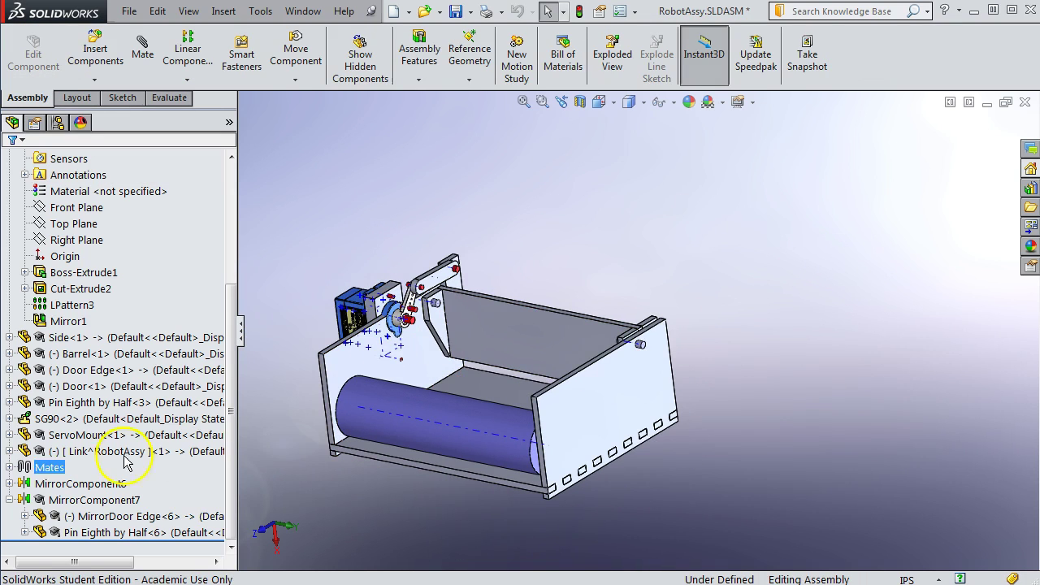
key(Escape)
scroll(325, 244, down, 1)
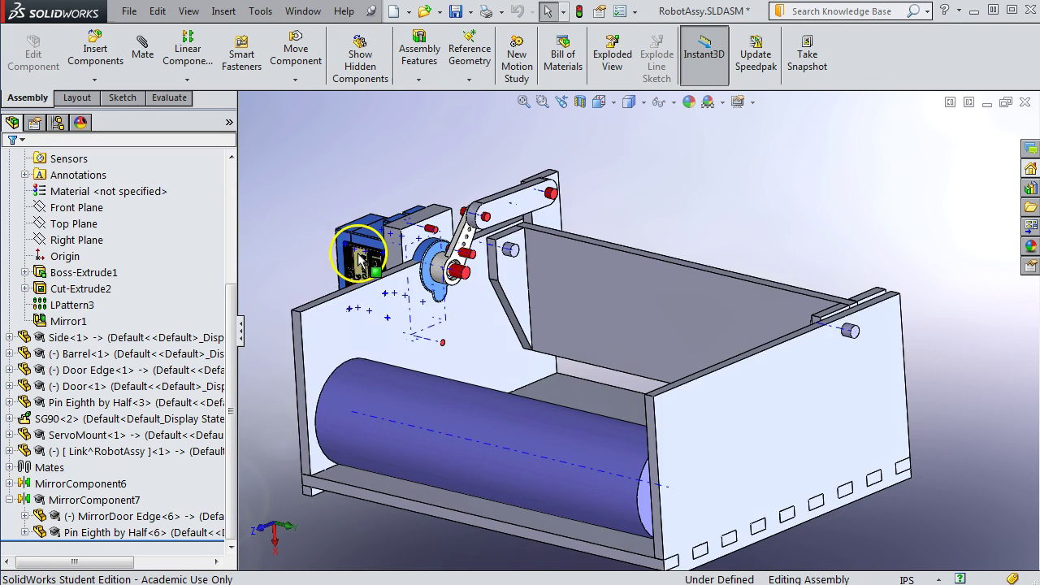
scroll(353, 251, down, 1)
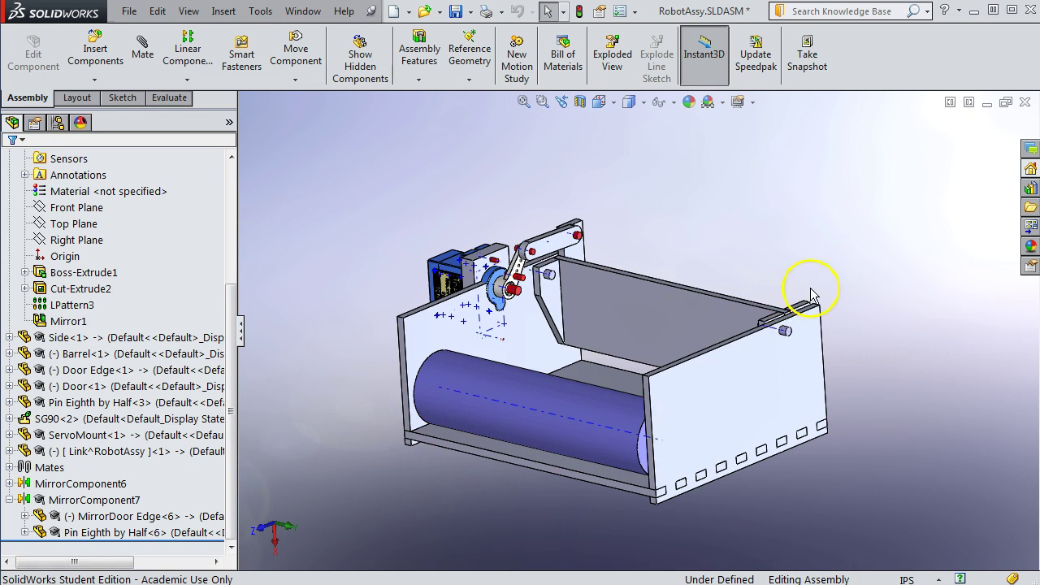
click(25, 517)
click(90, 533)
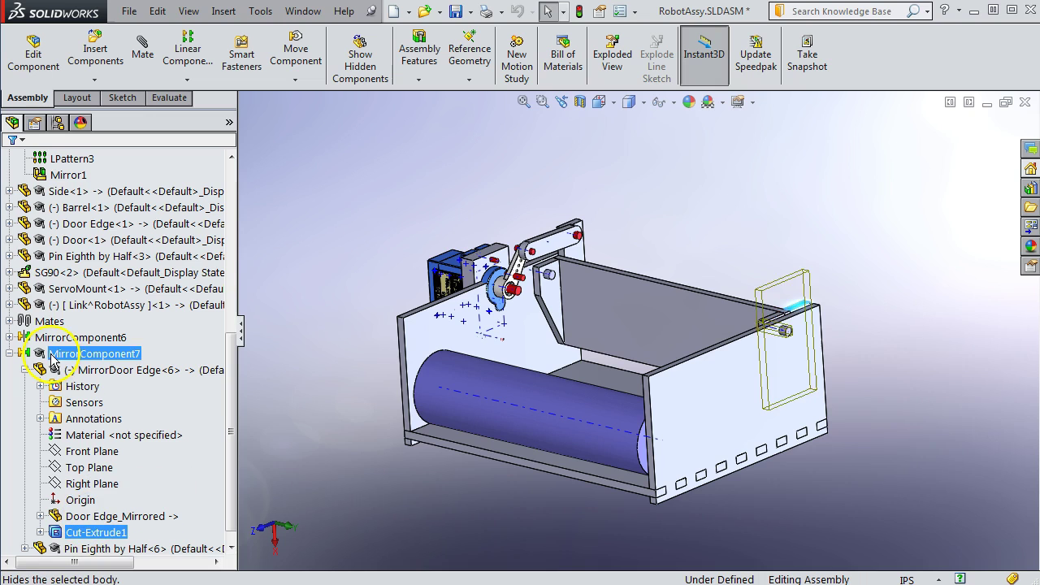
Bring up the context actions for the MirrorComponent7 mirror feature.
click(67, 371)
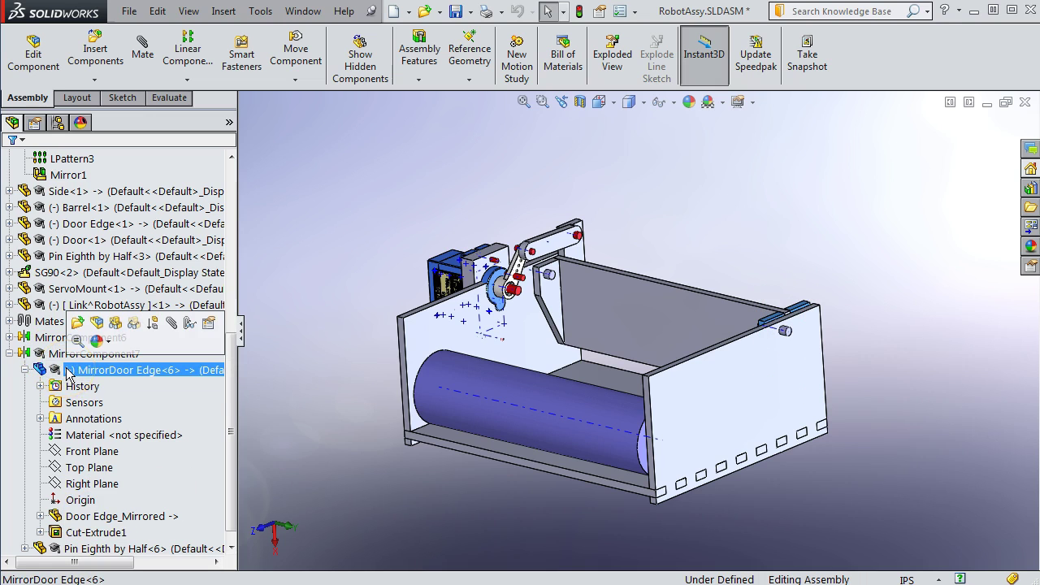
right_click(95, 371)
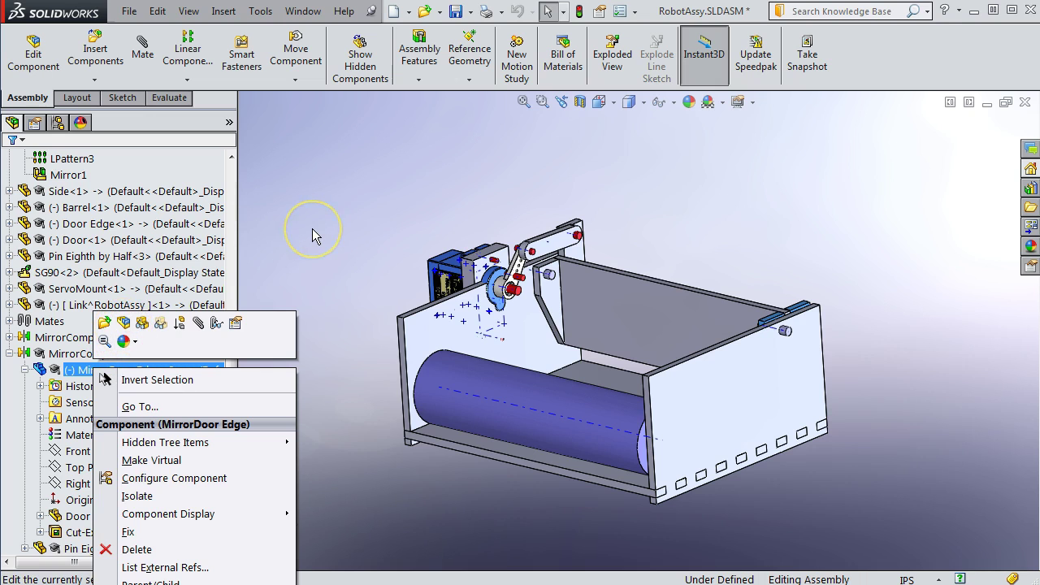
click(313, 232)
click(91, 356)
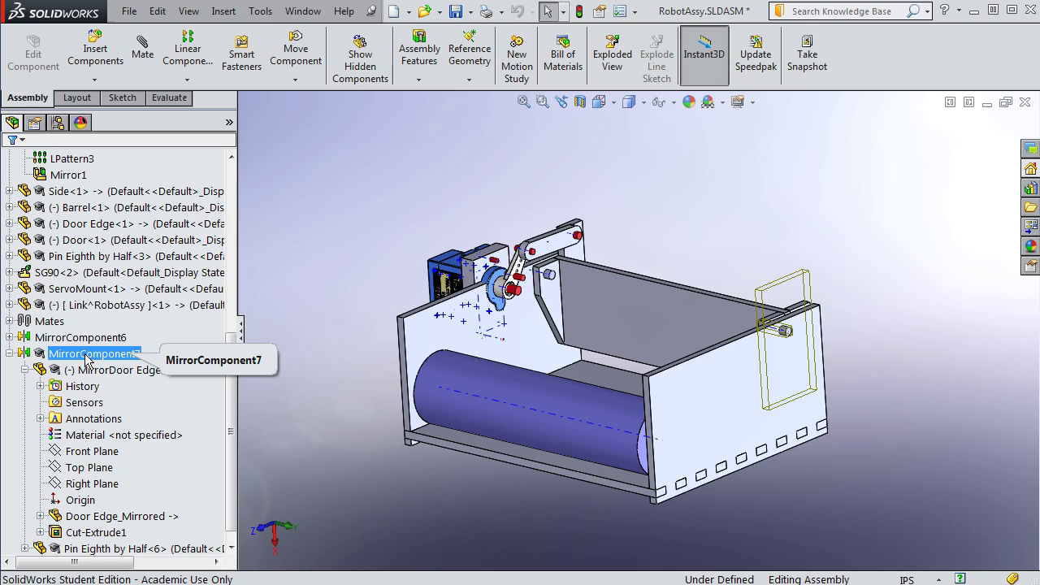
right_click(88, 358)
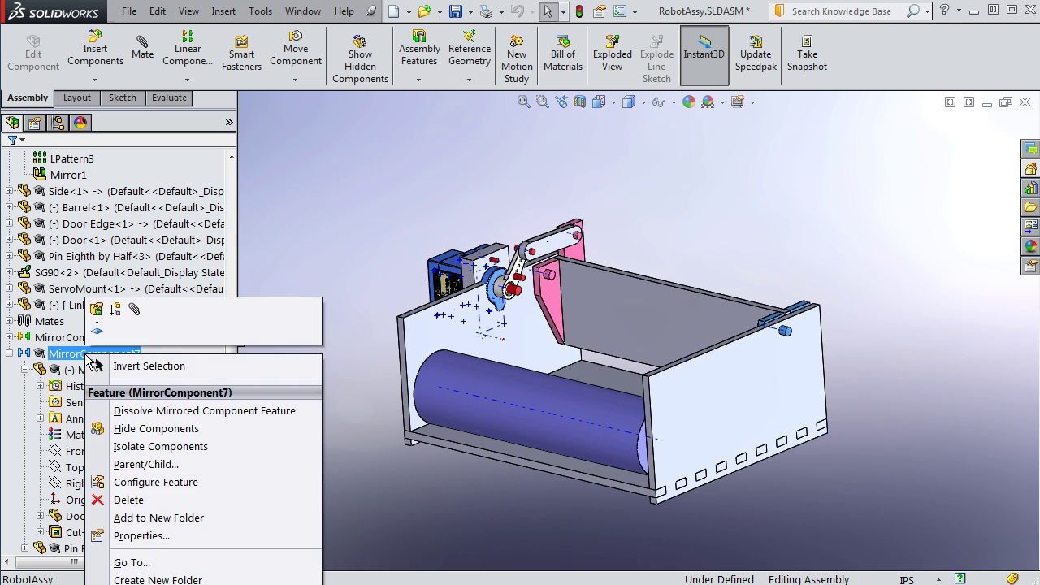
Edit MirrorComponent7, step through its pages, and return to orientation with opposite-hand options in view.
click(96, 311)
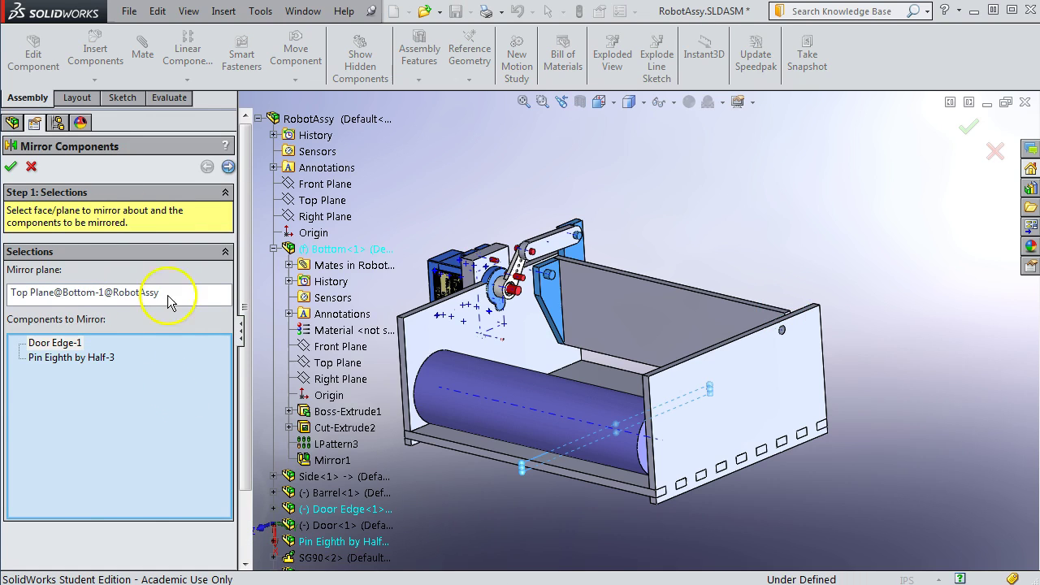
click(229, 167)
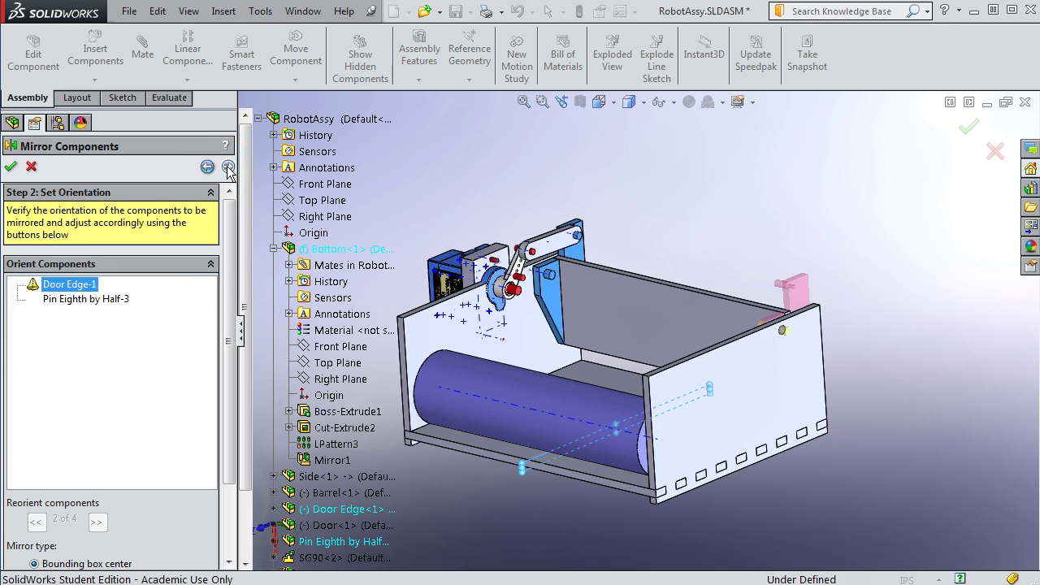
click(229, 167)
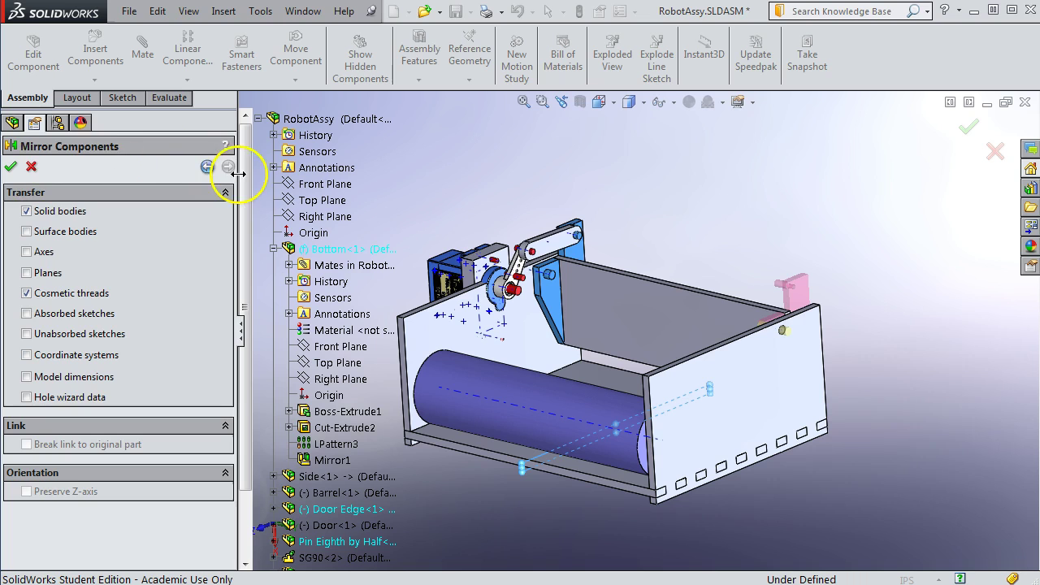
click(207, 168)
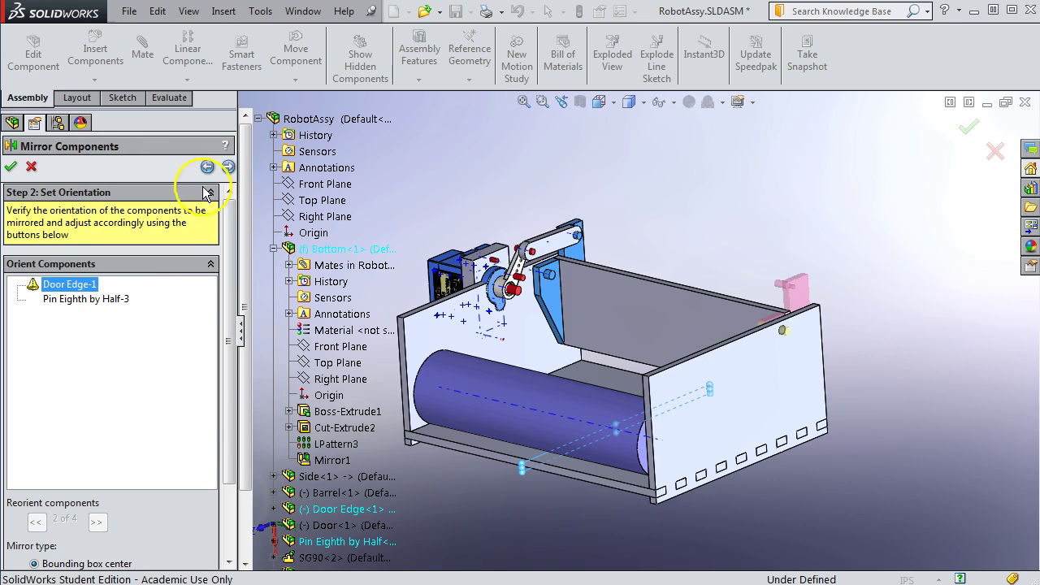
scroll(224, 357, down, 3)
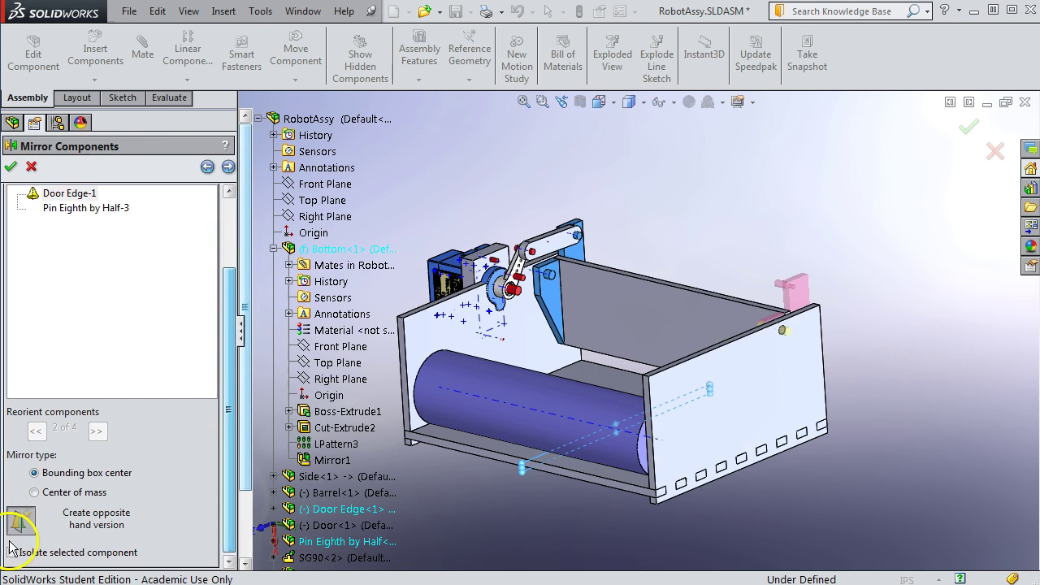